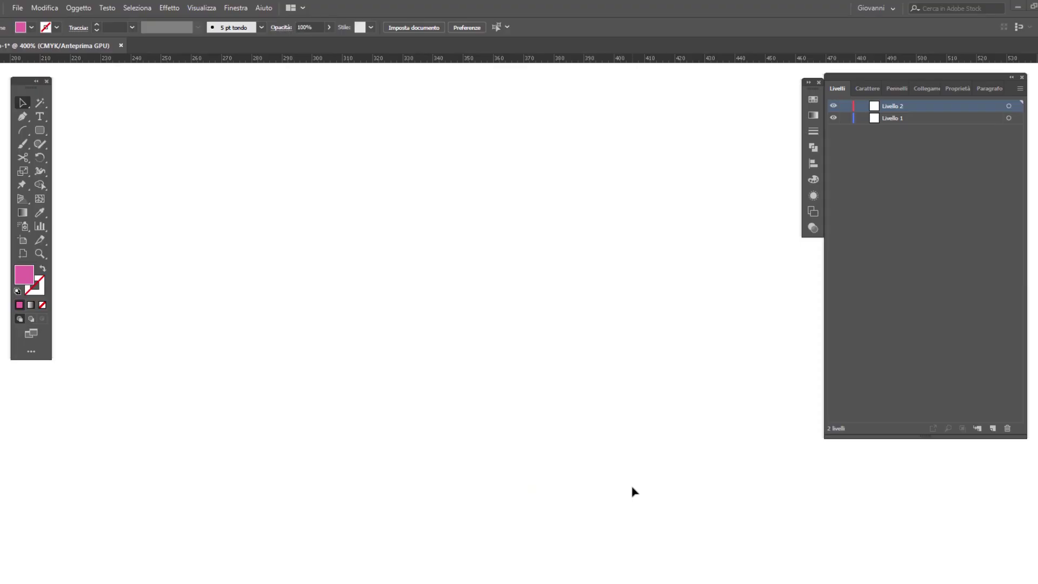
# Step: Open and close the Pathfinder options and the panel list without changing anything
pyautogui.click(812, 149)
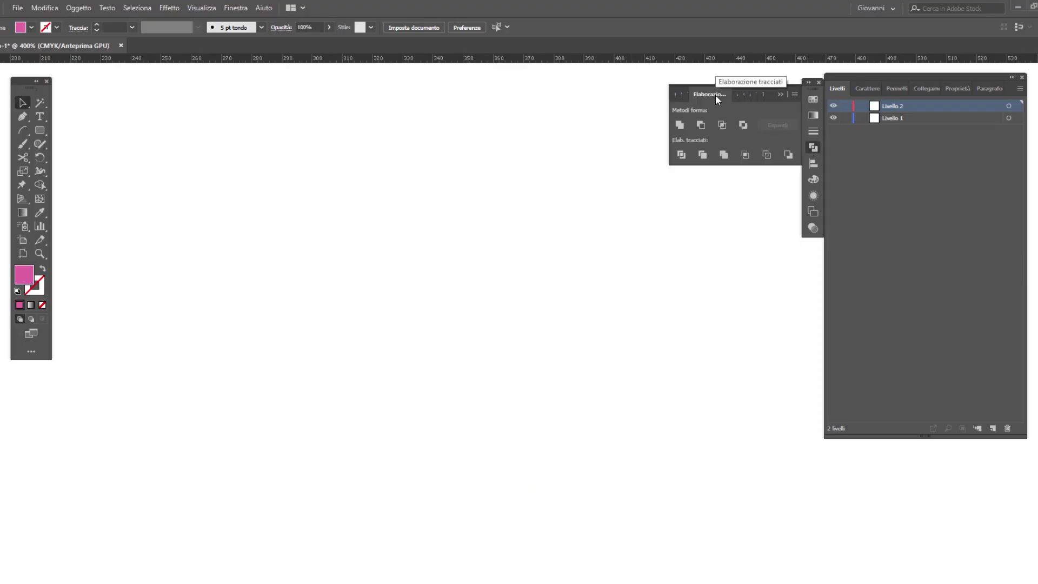
pyautogui.click(813, 148)
pyautogui.click(238, 9)
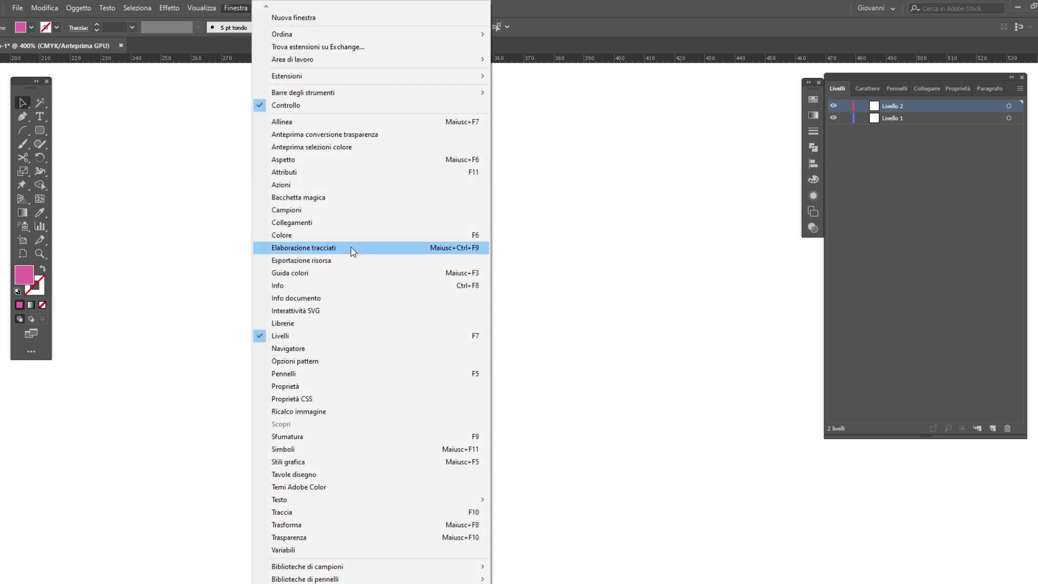
pyautogui.click(587, 188)
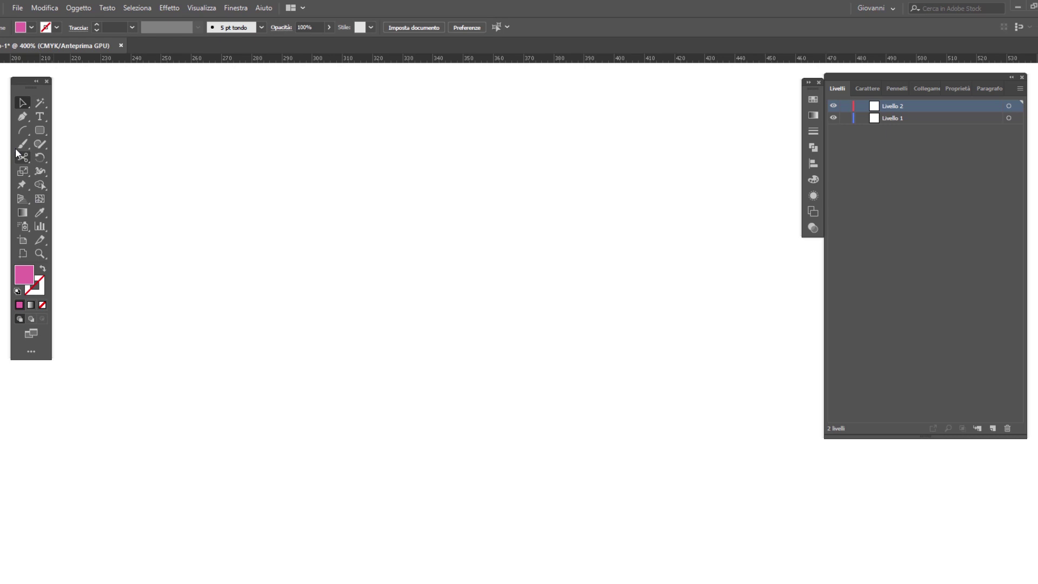
# Step: Draw a five-point pink star about 65.7 × 62.6 px with the Star tool
pyautogui.click(39, 133)
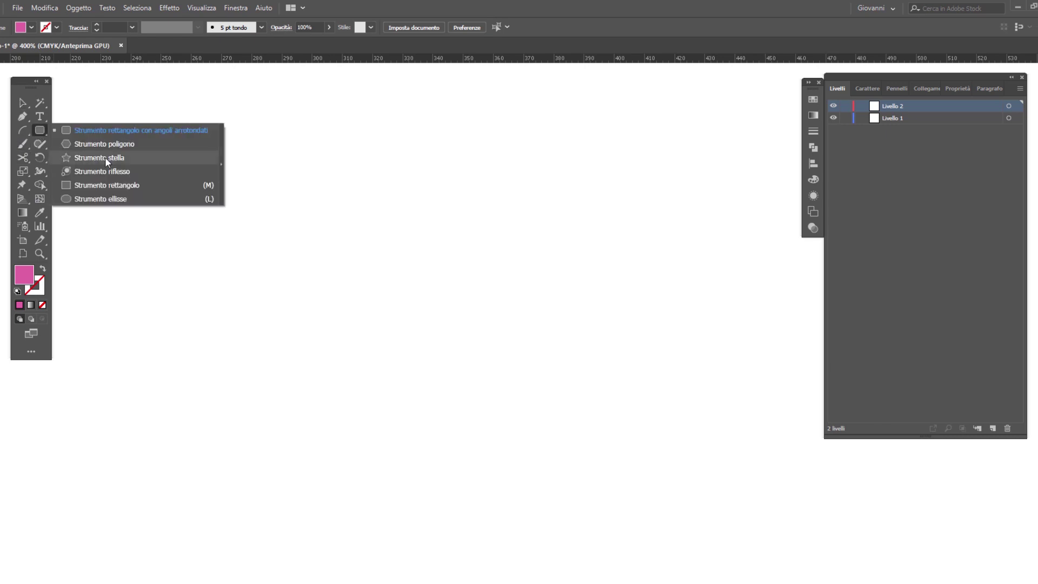
pyautogui.click(106, 158)
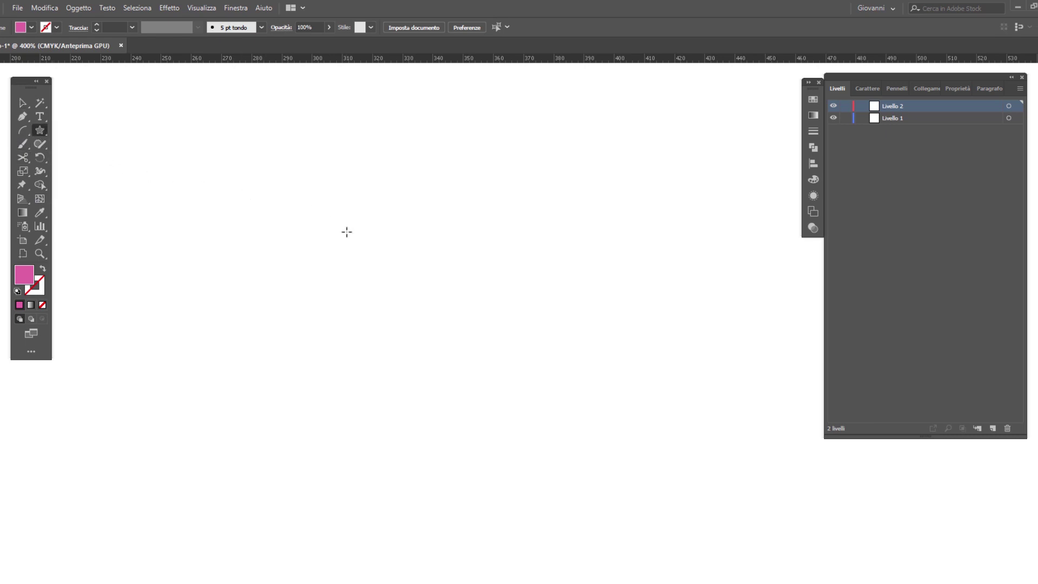
pyautogui.moveTo(321, 184); pyautogui.dragTo(374, 256)
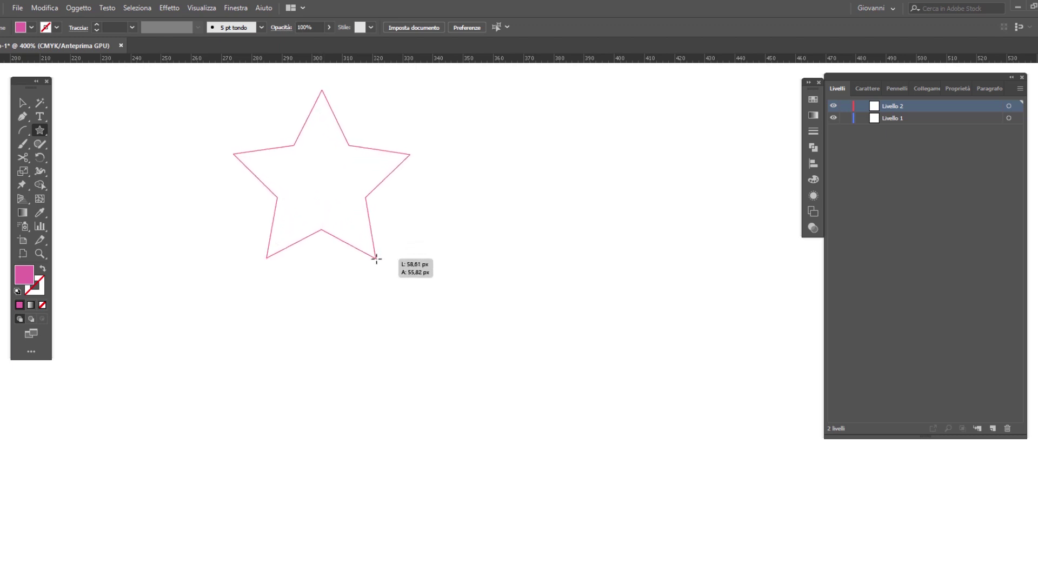
pyautogui.moveTo(373, 256); pyautogui.dragTo(380, 260)
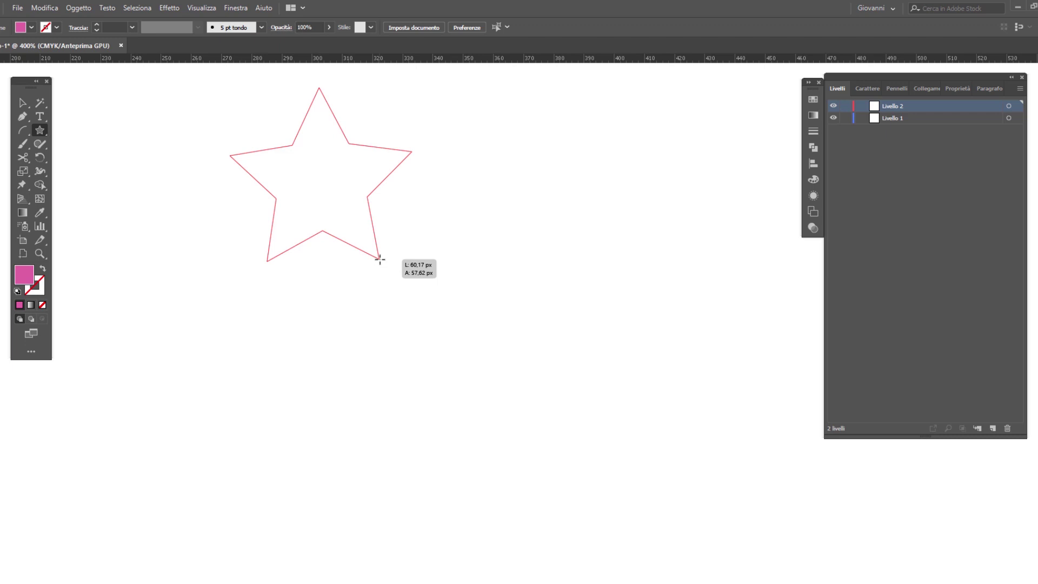
pyautogui.moveTo(380, 260); pyautogui.dragTo(381, 261)
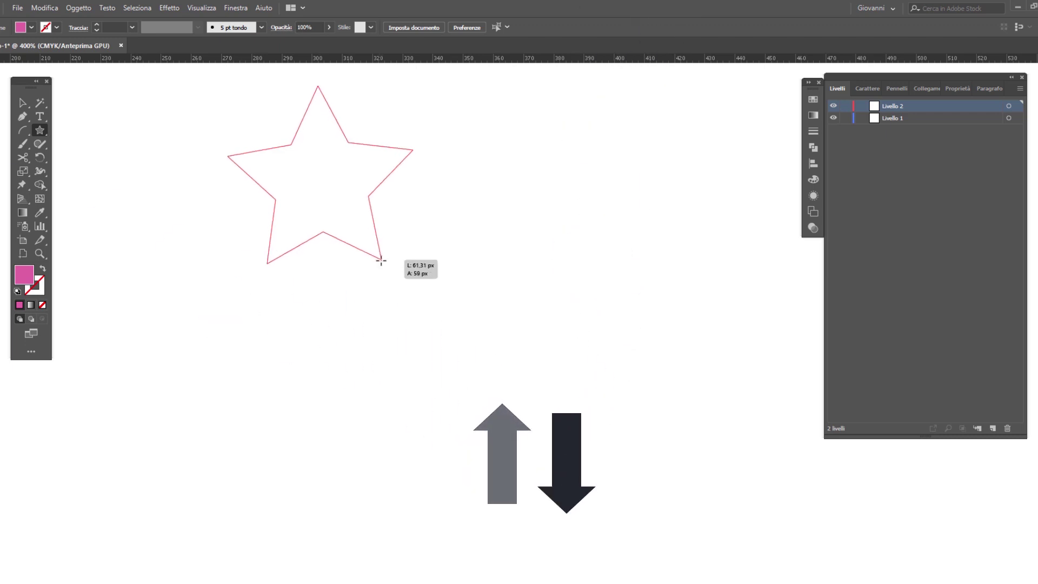
pyautogui.press('Up')
pyautogui.press('Up')
pyautogui.press('Up')
pyautogui.press('Up')
pyautogui.press('Up')
pyautogui.moveTo(381, 261)
pyautogui.mouseDown()
pyautogui.moveTo(394, 290)
pyautogui.moveTo(371, 264)
pyautogui.mouseUp()
pyautogui.press('Down')
pyautogui.press('Down')
pyautogui.press('Down')
pyautogui.press('Down')
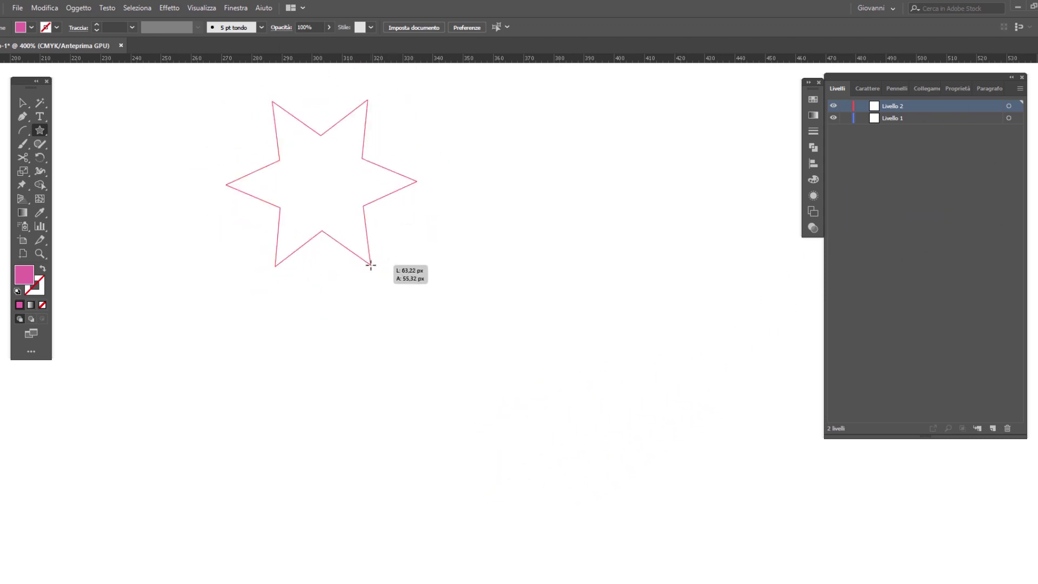
pyautogui.press('Up')
pyautogui.press('Up')
pyautogui.press('Up')
pyautogui.press('Up')
pyautogui.press('Up')
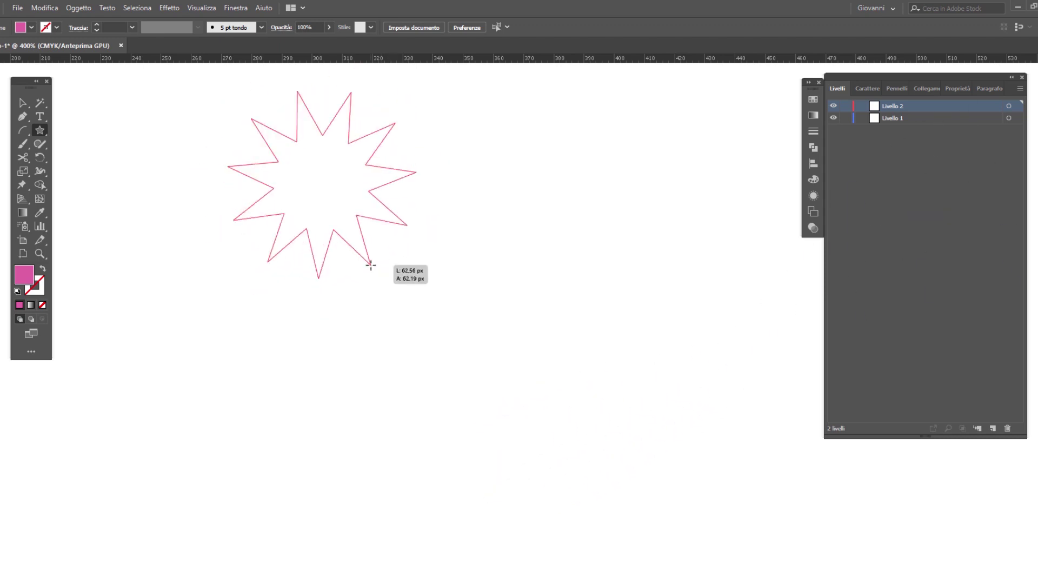
pyautogui.press('Down')
pyautogui.press('Down')
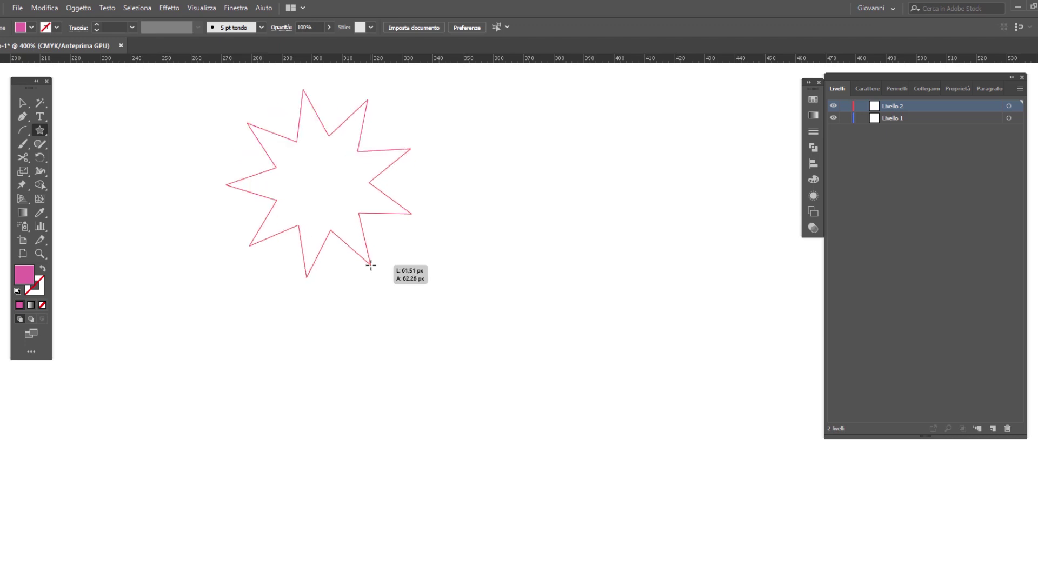
pyautogui.press('Down')
pyautogui.press('Down')
pyautogui.press('Down')
pyautogui.press('Down')
pyautogui.moveTo(371, 264); pyautogui.dragTo(384, 267)
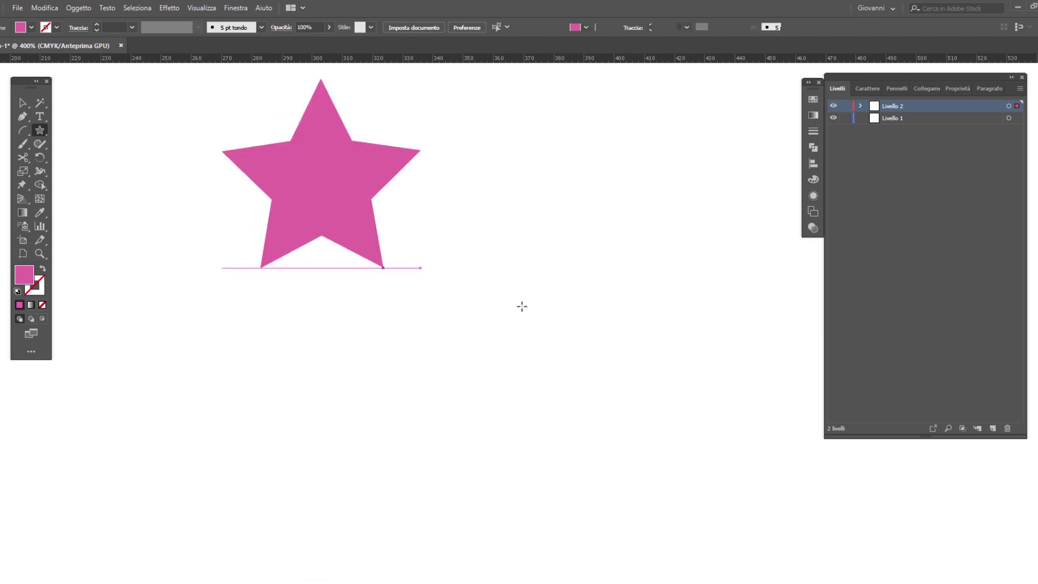
# Step: Draw a hexagon over the star and fill it light blue #66b5dd
pyautogui.click(40, 133)
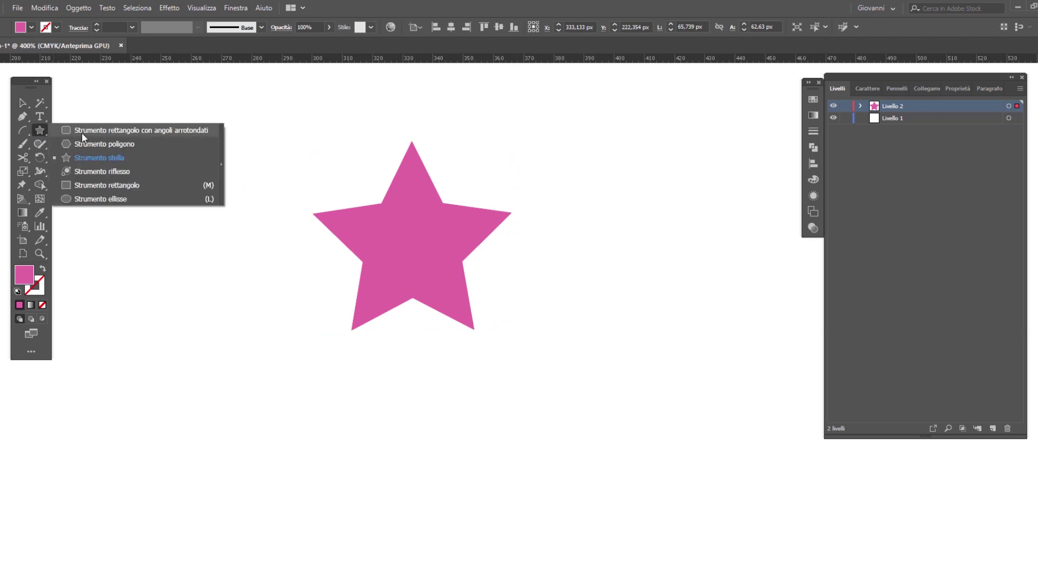
pyautogui.click(113, 143)
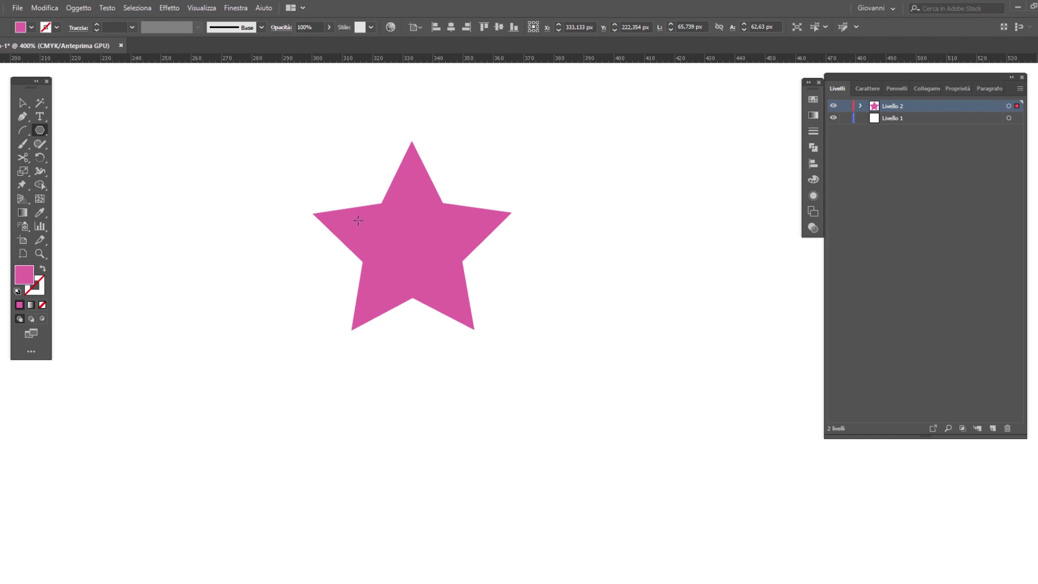
pyautogui.moveTo(342, 185)
pyautogui.mouseDown()
pyautogui.moveTo(395, 248)
pyautogui.moveTo(385, 259)
pyautogui.mouseUp()
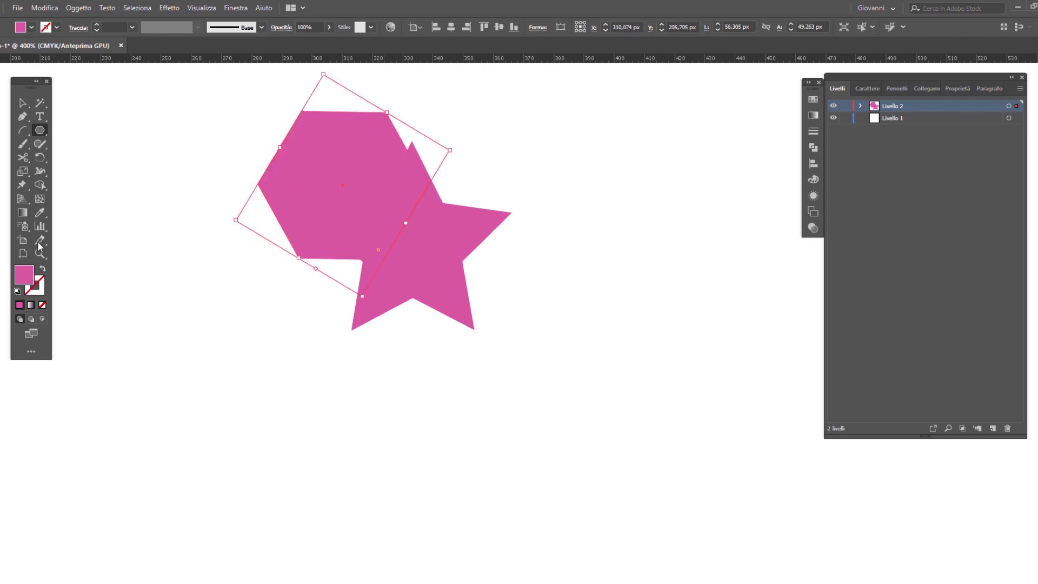
pyautogui.doubleClick(30, 280)
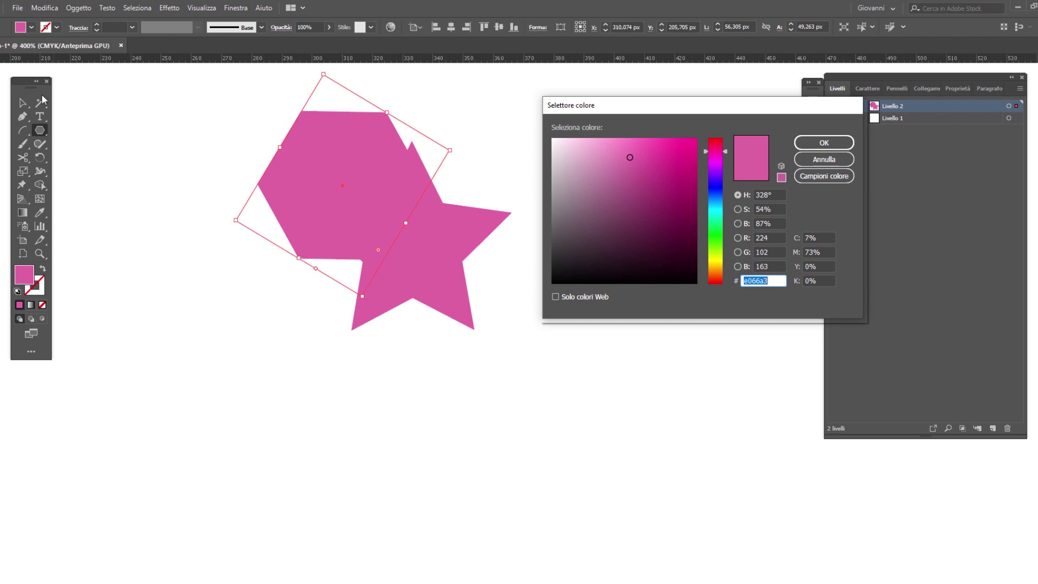
pyautogui.click(719, 203)
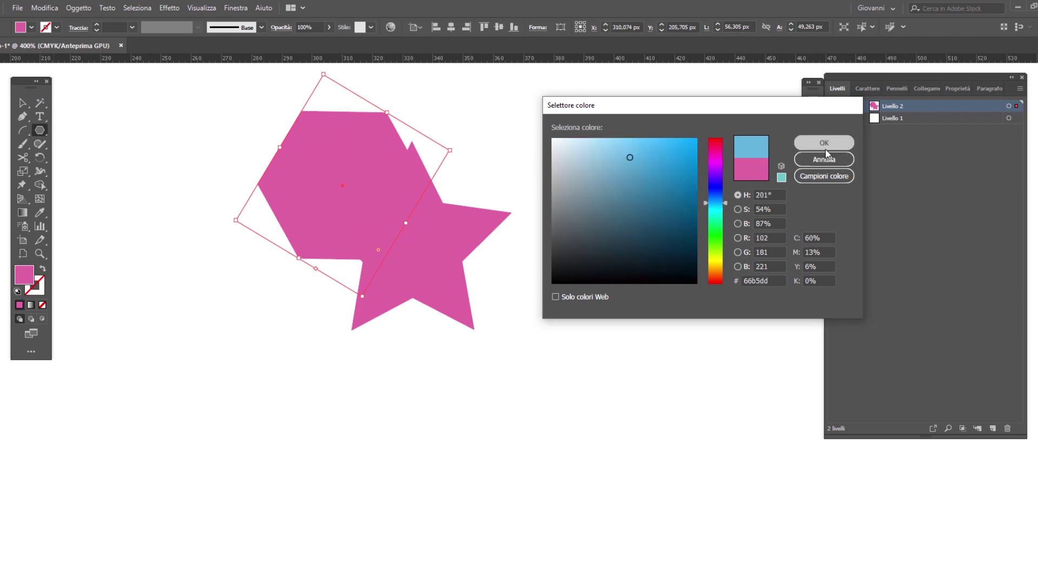
pyautogui.click(823, 143)
# Step: Shrink the hexagon to about 48.4 × 41.6 px and centre it on the star
pyautogui.press('v')
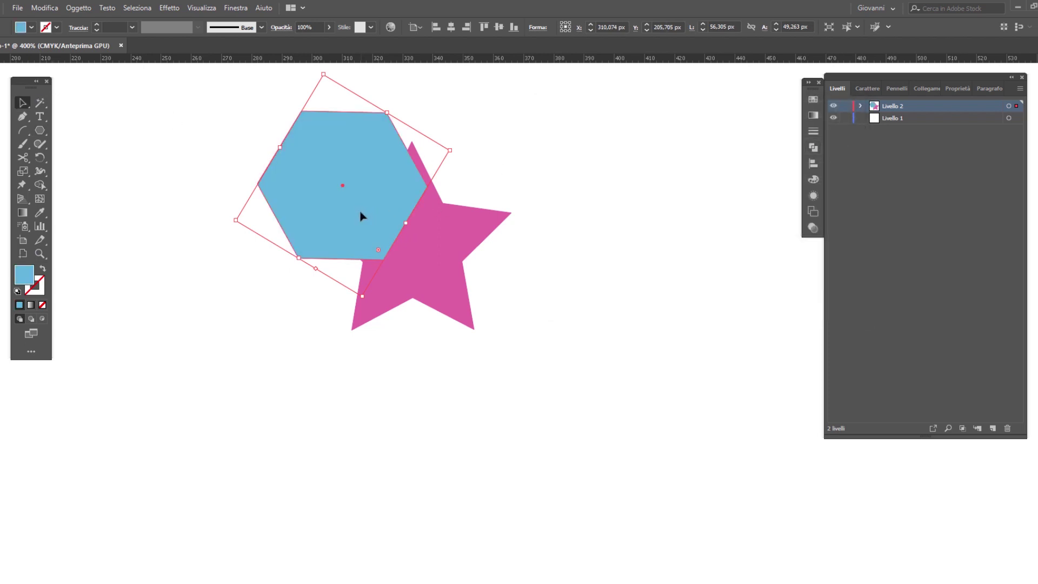
pyautogui.moveTo(378, 229); pyautogui.dragTo(423, 277)
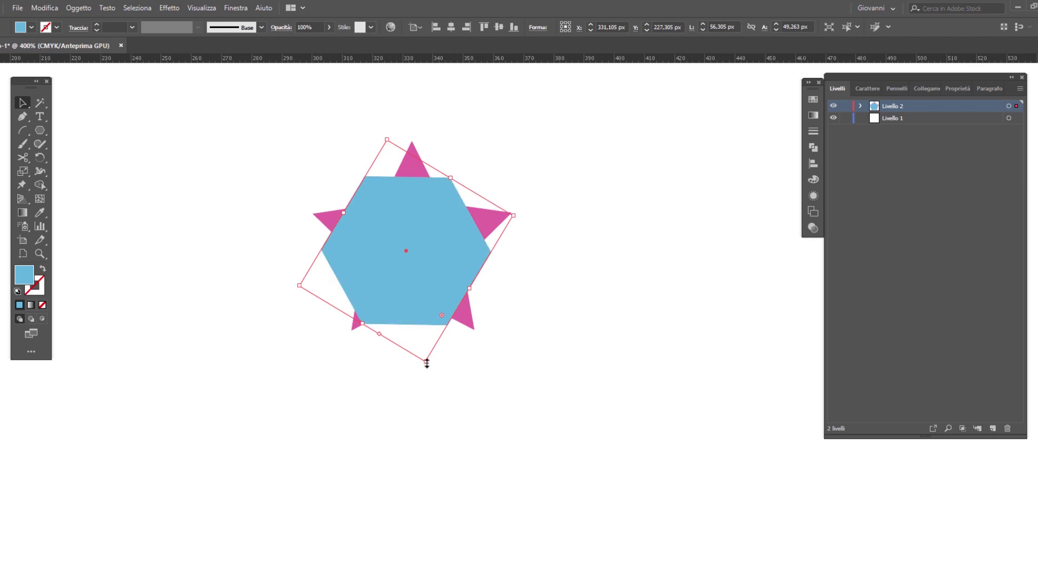
pyautogui.moveTo(427, 361)
pyautogui.mouseDown()
pyautogui.moveTo(434, 268)
pyautogui.moveTo(436, 284)
pyautogui.mouseUp()
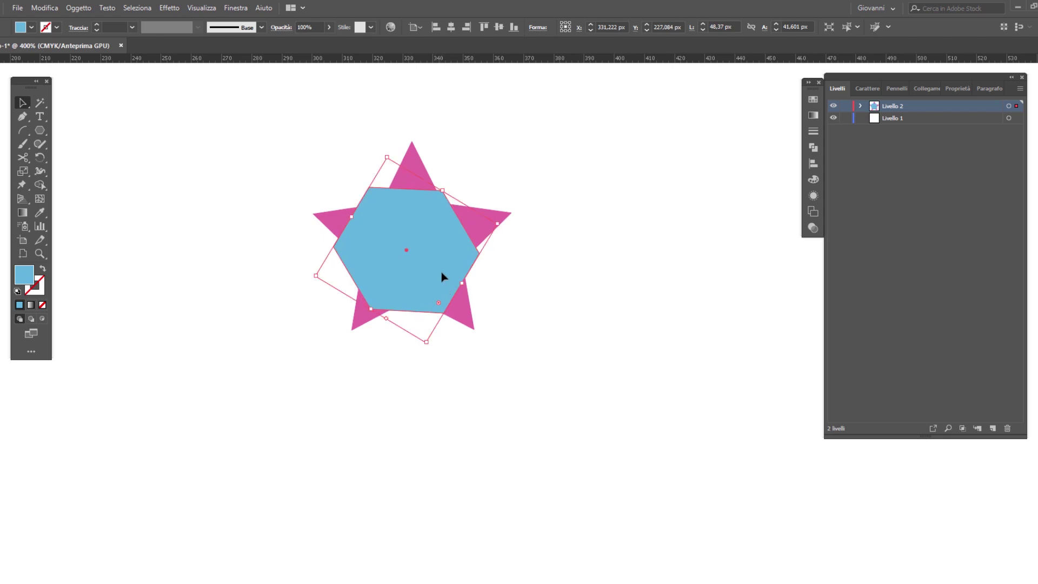
pyautogui.moveTo(527, 345); pyautogui.dragTo(265, 105)
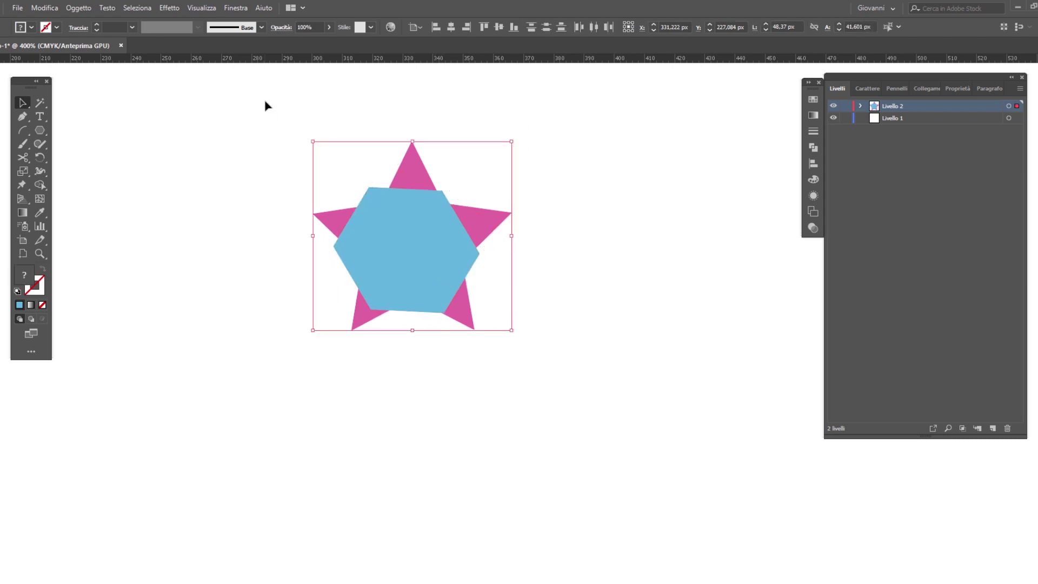
# Step: Subtract the hexagon from the star using Pathfinder Minus Front
pyautogui.click(236, 8)
pyautogui.click(303, 248)
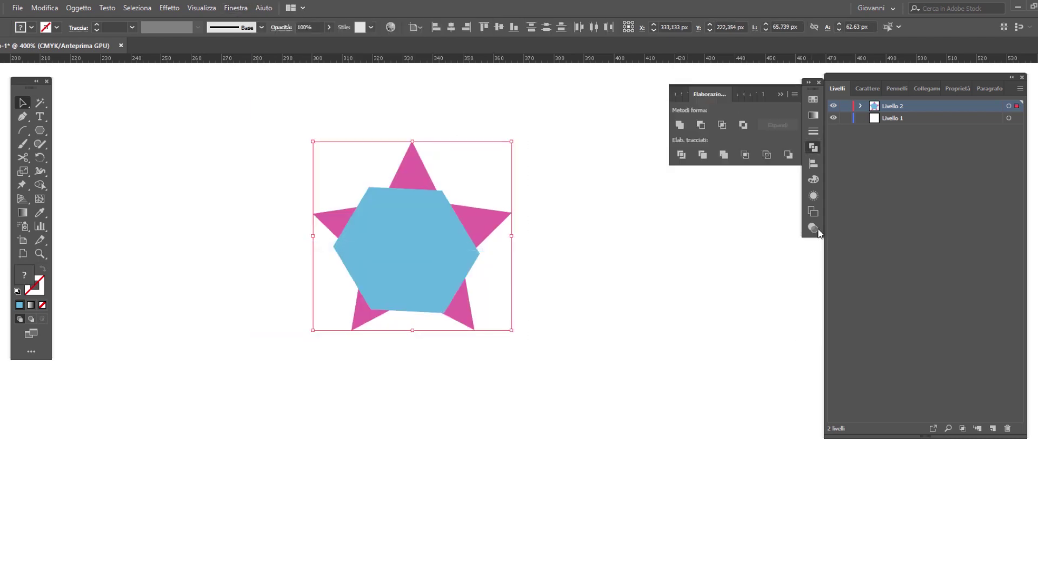
pyautogui.keyDown('alt'); pyautogui.click(703, 126); pyautogui.keyUp('alt')
pyautogui.click(438, 278)
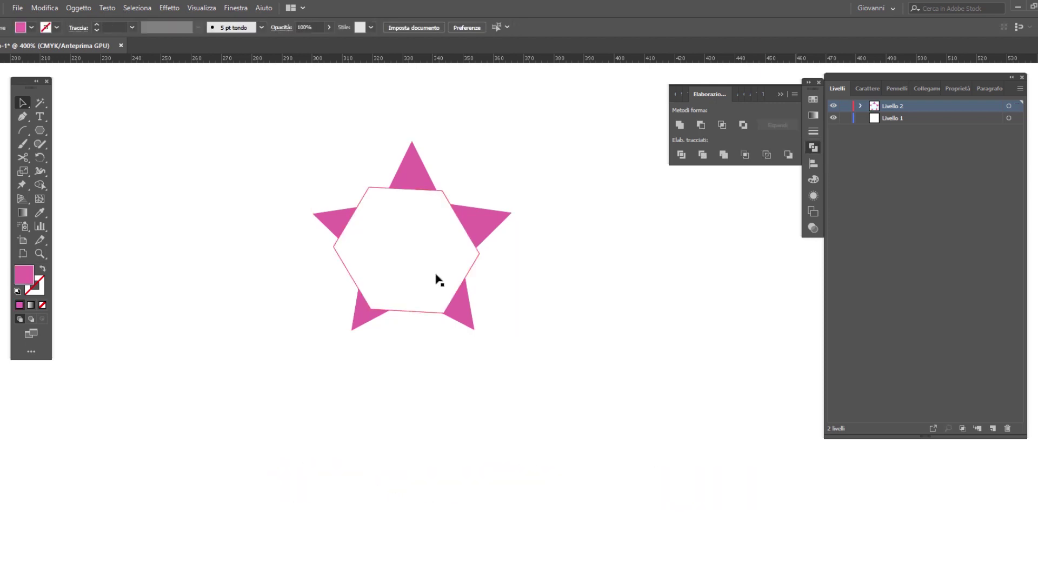
# Step: In isolation mode, reposition the compound shape's pieces to complete the angular pink star
pyautogui.doubleClick(438, 278)
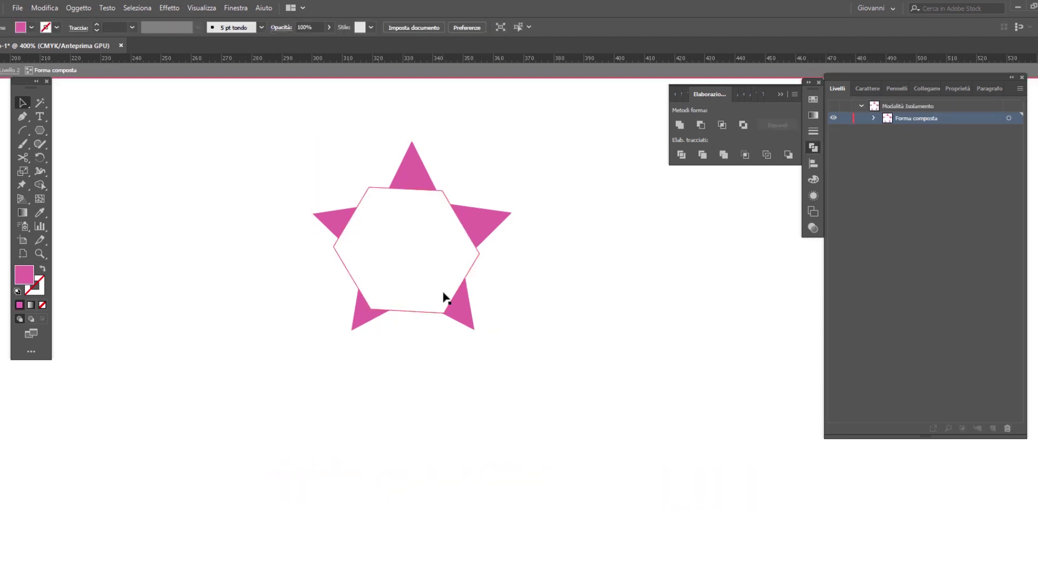
pyautogui.moveTo(448, 287); pyautogui.dragTo(458, 233)
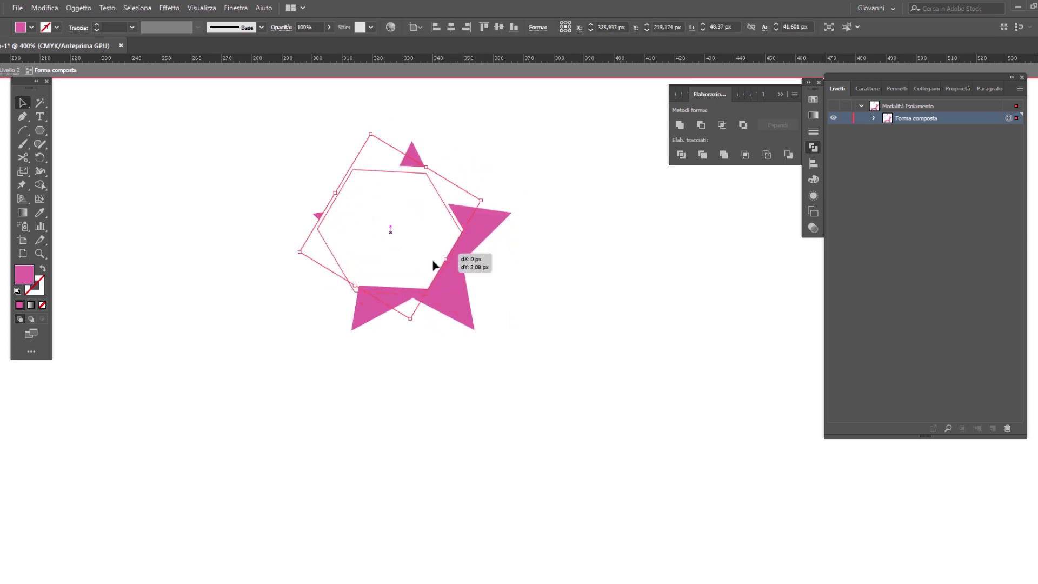
pyautogui.moveTo(458, 234)
pyautogui.mouseDown()
pyautogui.moveTo(432, 280)
pyautogui.moveTo(490, 260)
pyautogui.moveTo(437, 263)
pyautogui.moveTo(459, 287)
pyautogui.moveTo(480, 259)
pyautogui.moveTo(461, 247)
pyautogui.moveTo(482, 239)
pyautogui.mouseUp()
pyautogui.hotkey('ctrl', 'z')
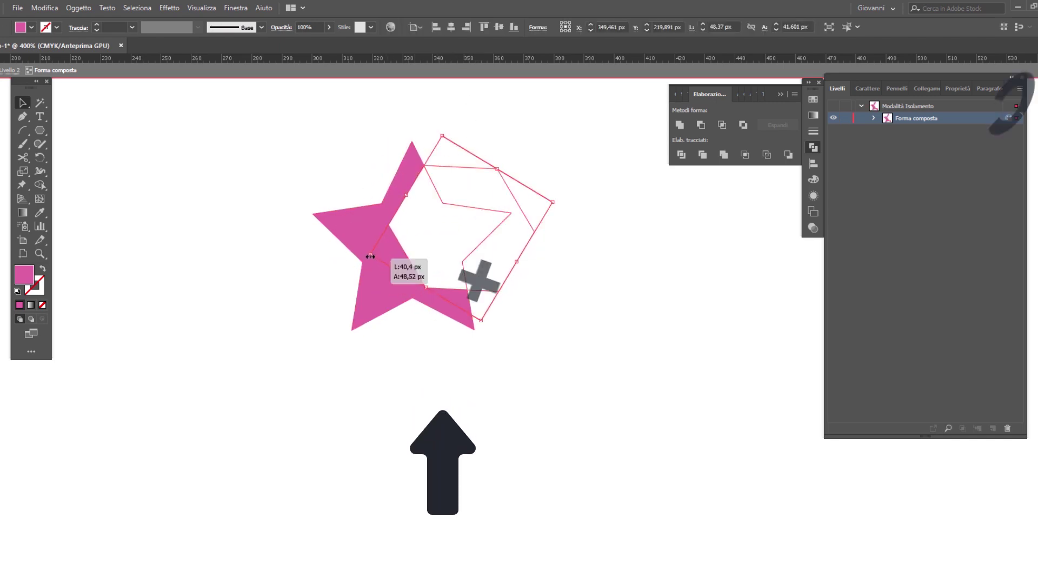
pyautogui.moveTo(371, 257); pyautogui.dragTo(305, 272)
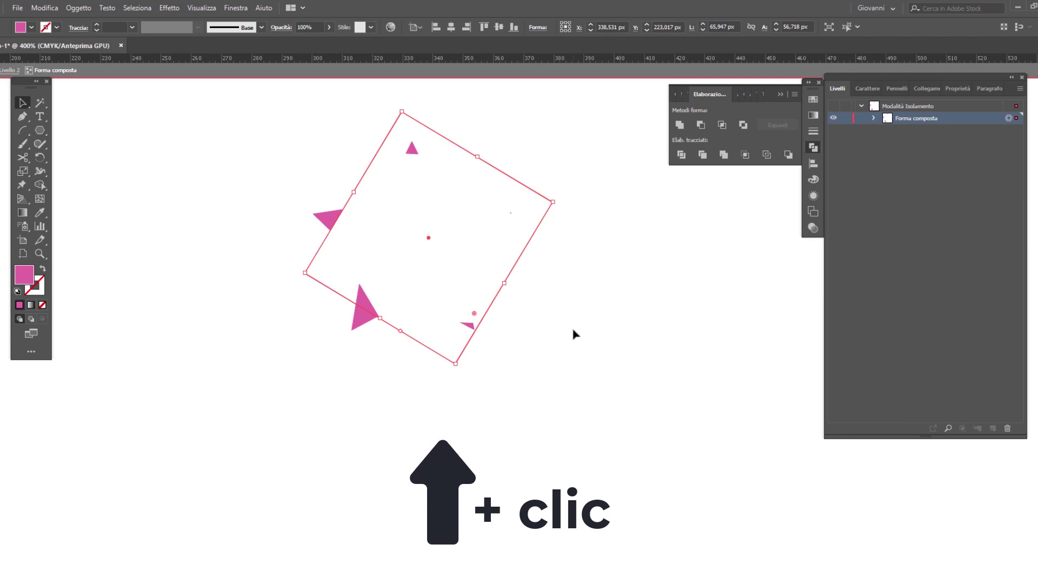
pyautogui.moveTo(429, 248)
pyautogui.mouseDown()
pyautogui.moveTo(478, 256)
pyautogui.moveTo(489, 283)
pyautogui.mouseUp()
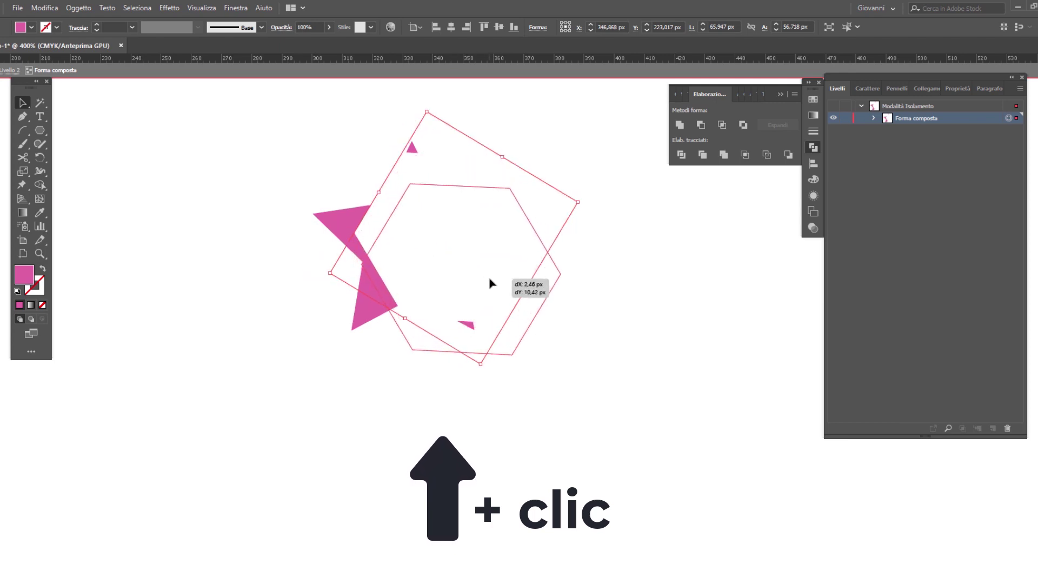
pyautogui.click(686, 359)
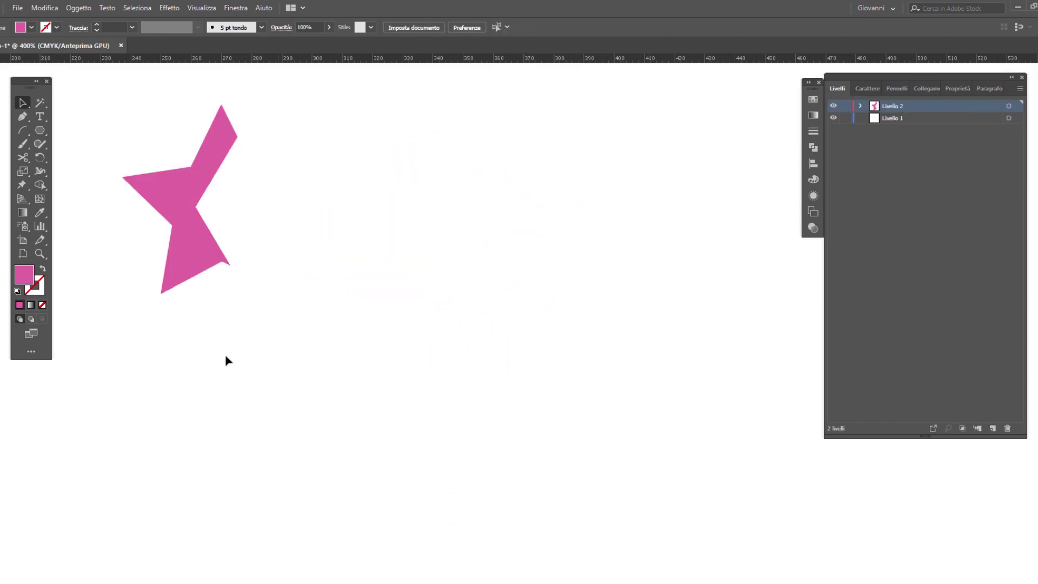
# Step: Draw a blue-filled circle to the right of the star
pyautogui.click(40, 130)
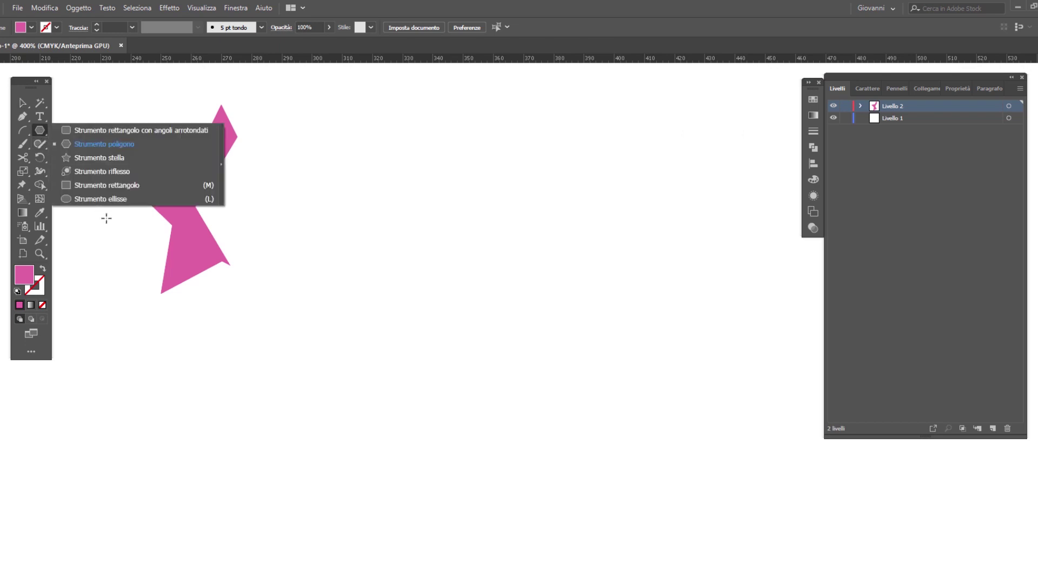
pyautogui.click(102, 199)
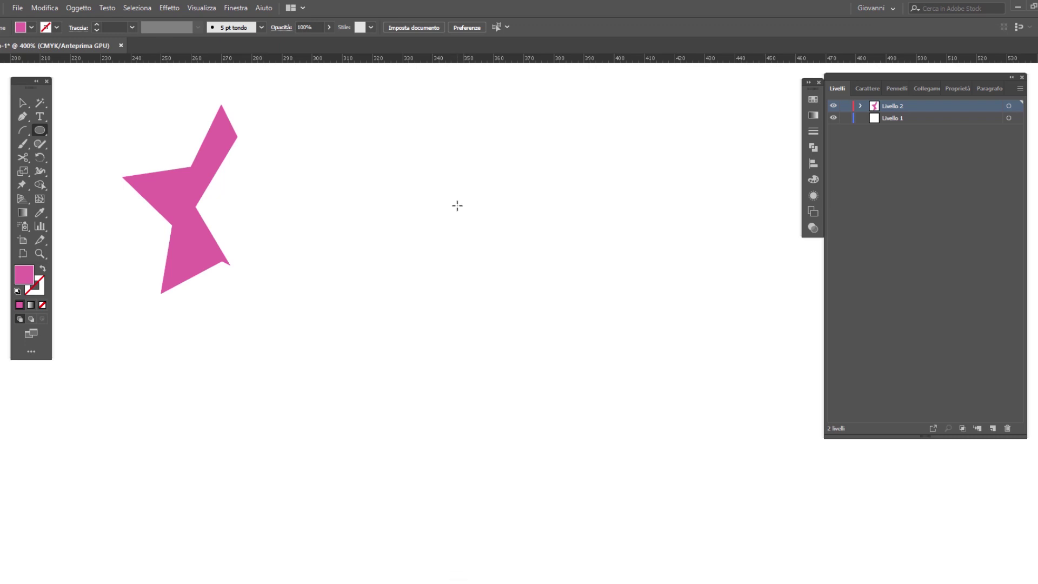
pyautogui.moveTo(456, 205)
pyautogui.mouseDown()
pyautogui.moveTo(664, 455)
pyautogui.moveTo(679, 427)
pyautogui.mouseUp()
pyautogui.doubleClick(24, 274)
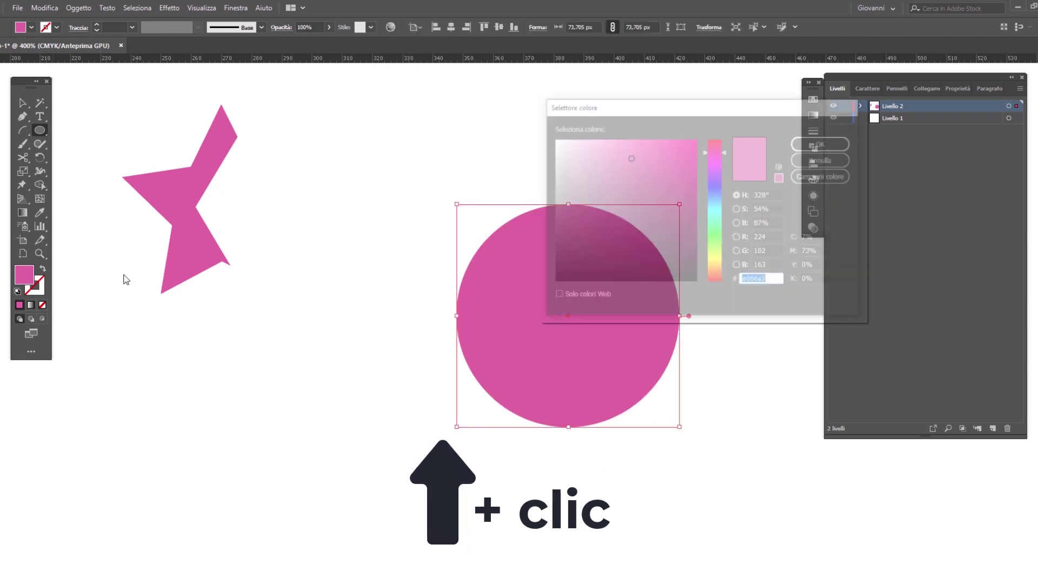
pyautogui.click(713, 192)
pyautogui.click(824, 142)
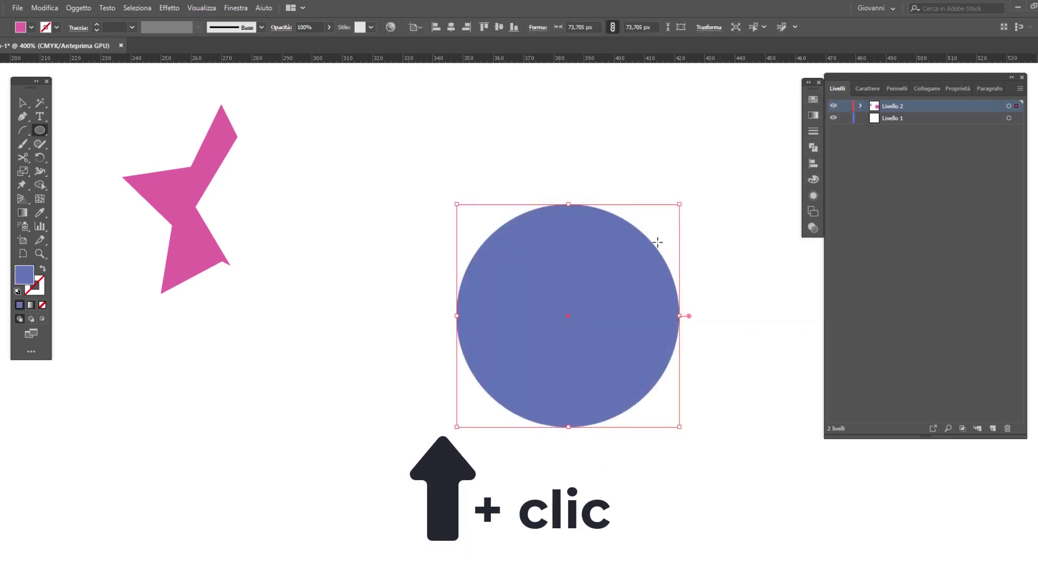
pyautogui.press('v')
pyautogui.moveTo(604, 311); pyautogui.dragTo(564, 241)
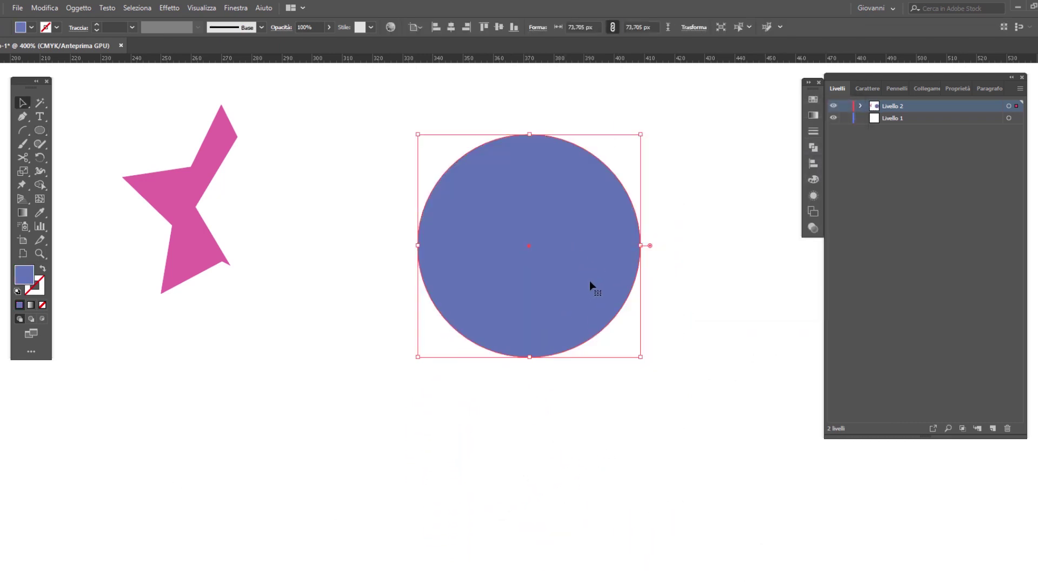
# Step: Cut a rounded rectangle from the circle's lower-right with Pathfinder Minus Front
pyautogui.click(40, 130)
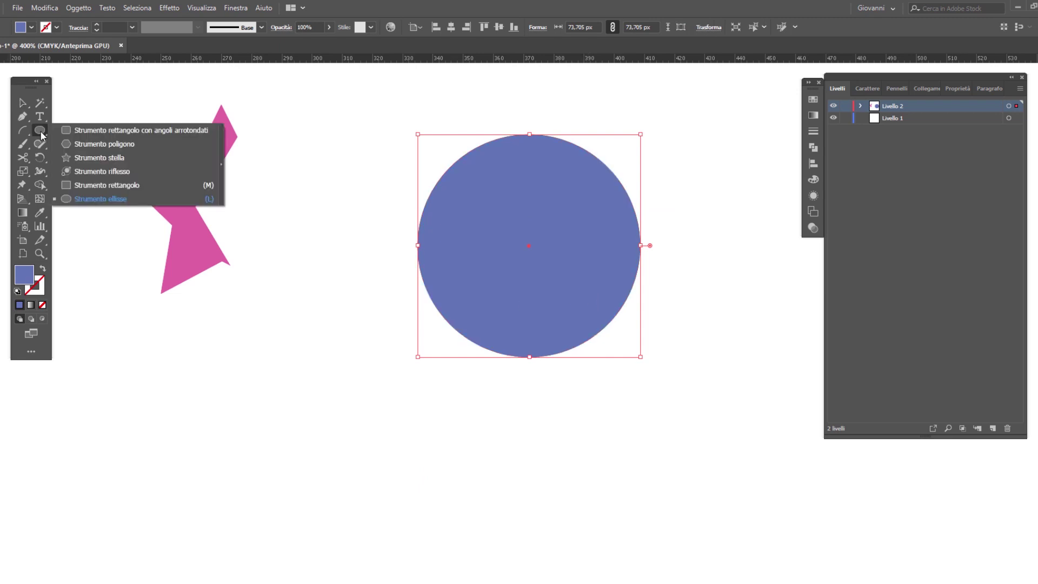
pyautogui.click(88, 131)
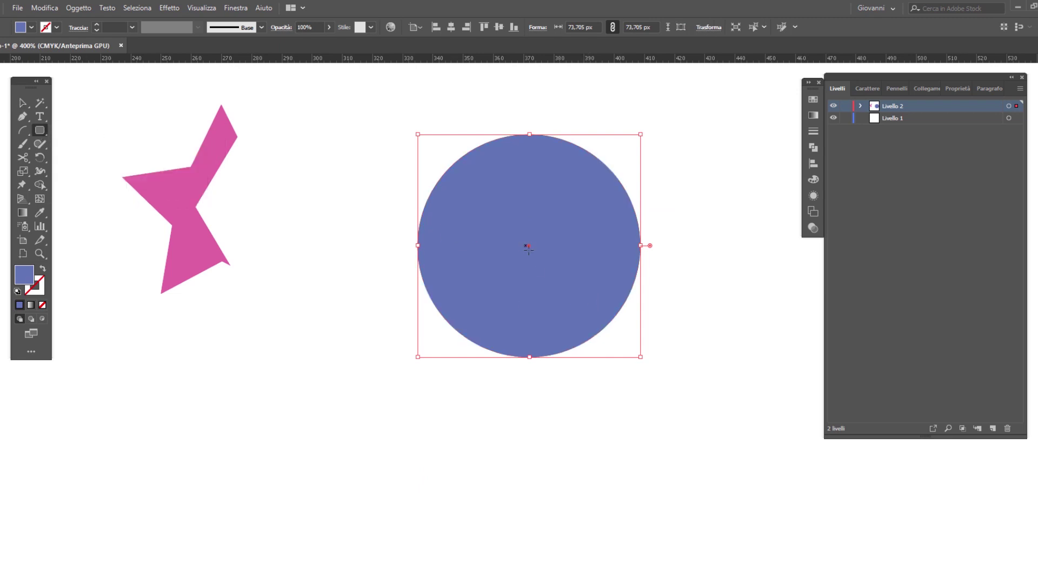
pyautogui.moveTo(680, 453); pyautogui.dragTo(529, 245)
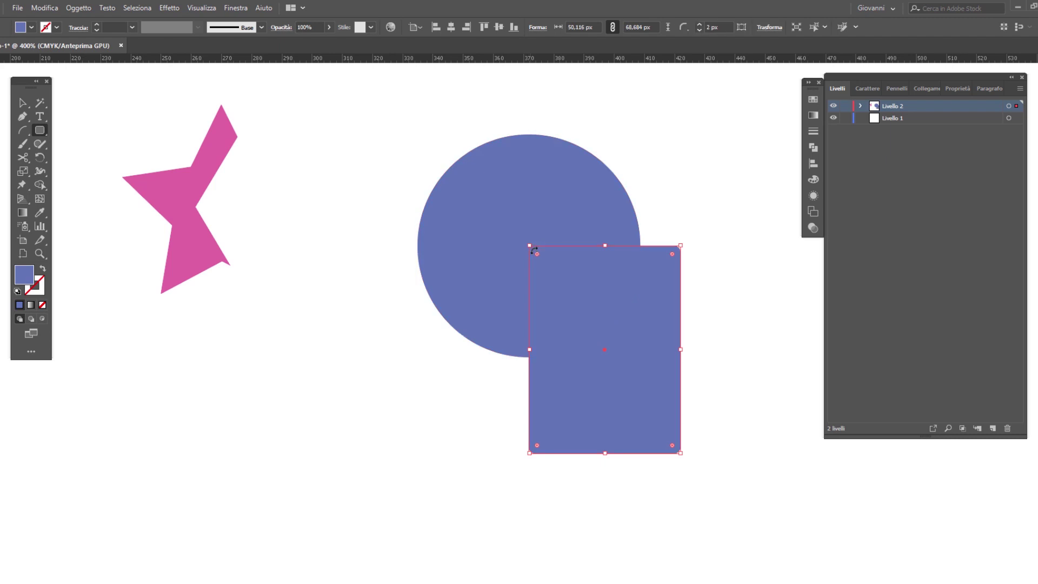
pyautogui.press('v')
pyautogui.keyDown('shift'); pyautogui.click(529, 169); pyautogui.keyUp('shift')
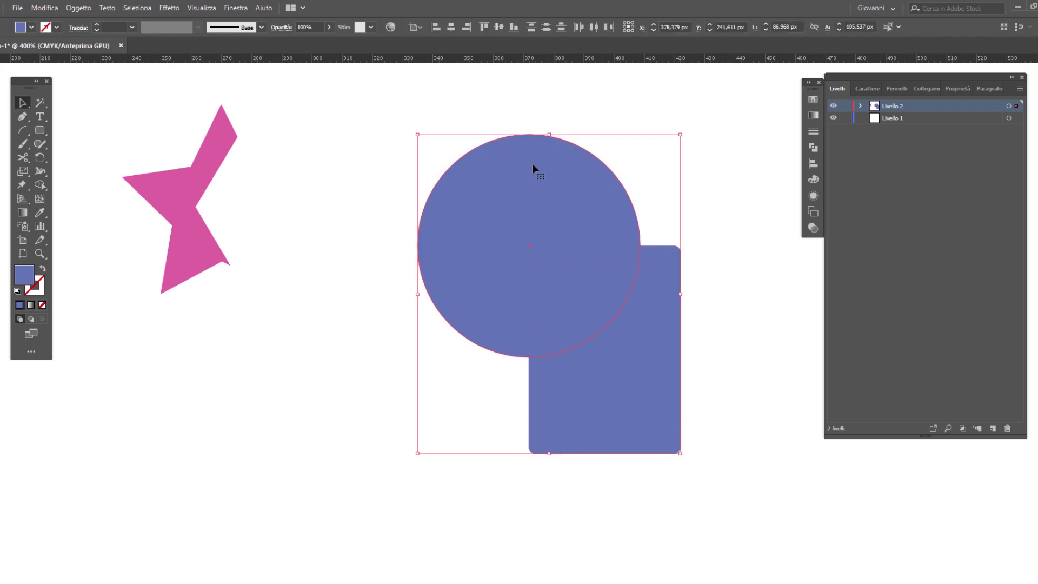
pyautogui.click(813, 147)
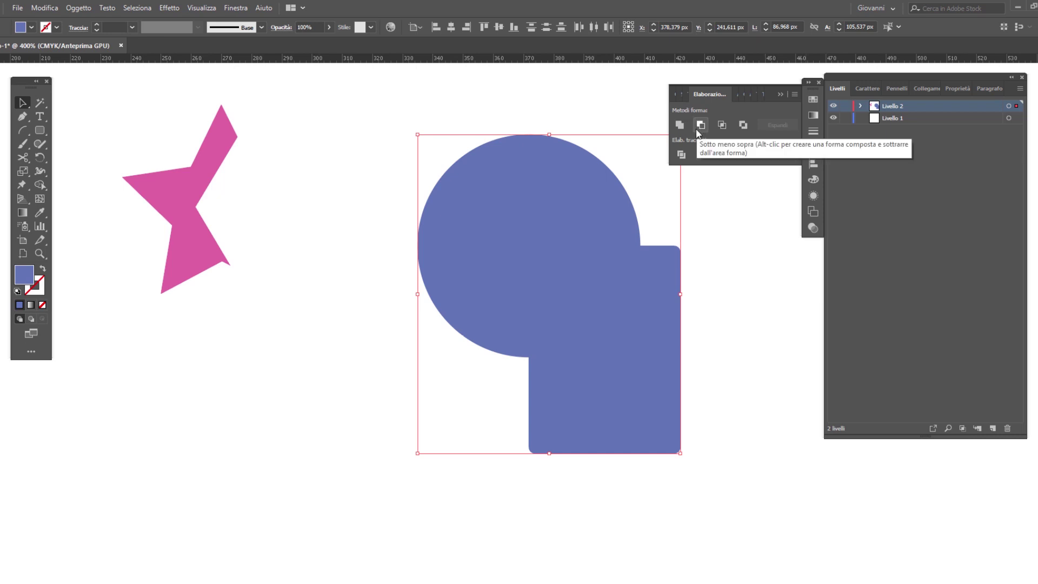
pyautogui.click(701, 128)
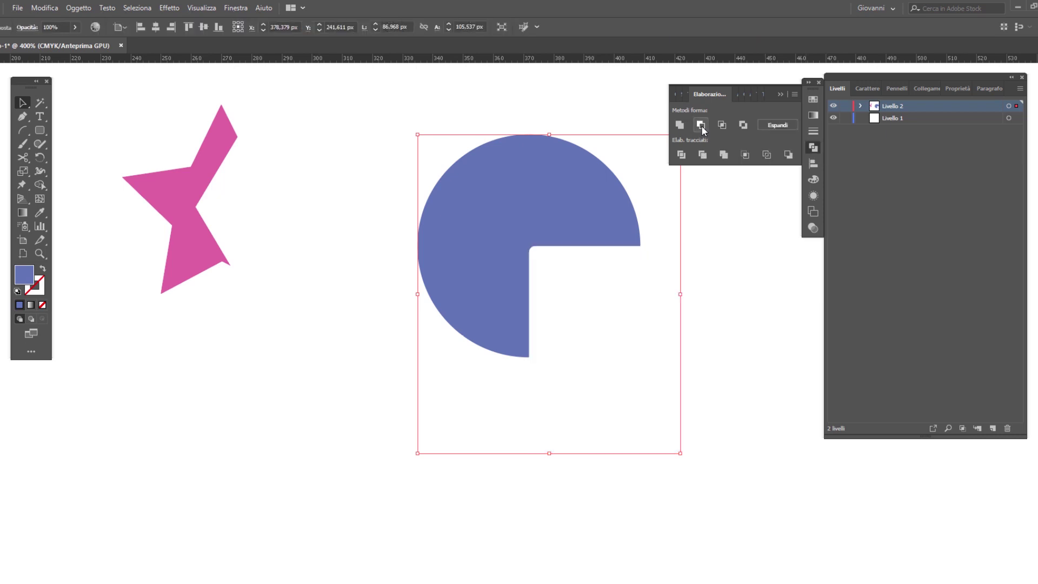
# Step: Compare the subtraction via undo/redo, then move the cut-out rectangle to the circle's bottom centre
pyautogui.click(646, 360)
pyautogui.hotkey('ctrl', 'z')
pyautogui.hotkey('ctrl', 'shift', 'z')
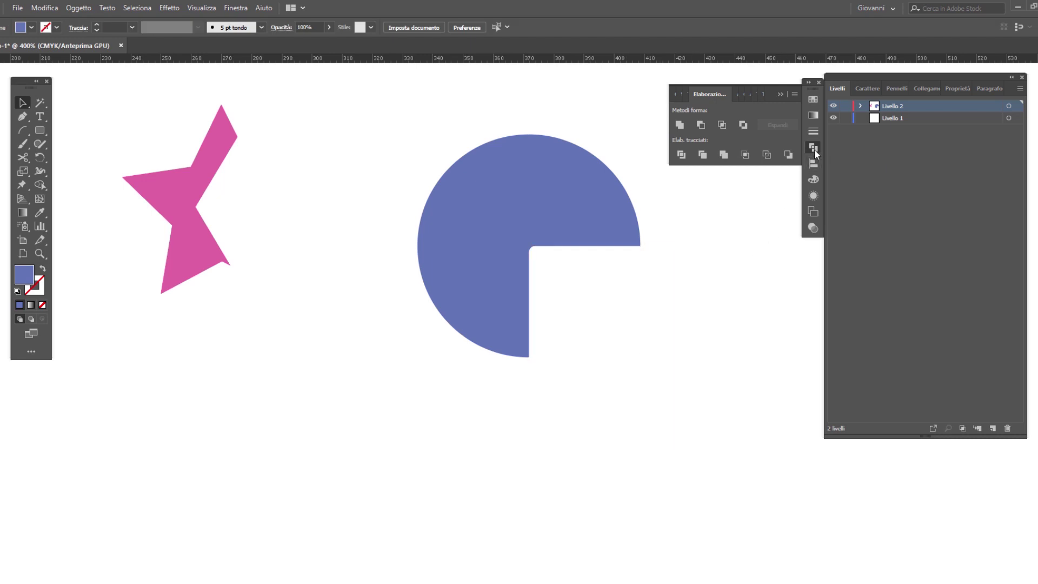
pyautogui.click(813, 147)
pyautogui.doubleClick(647, 333)
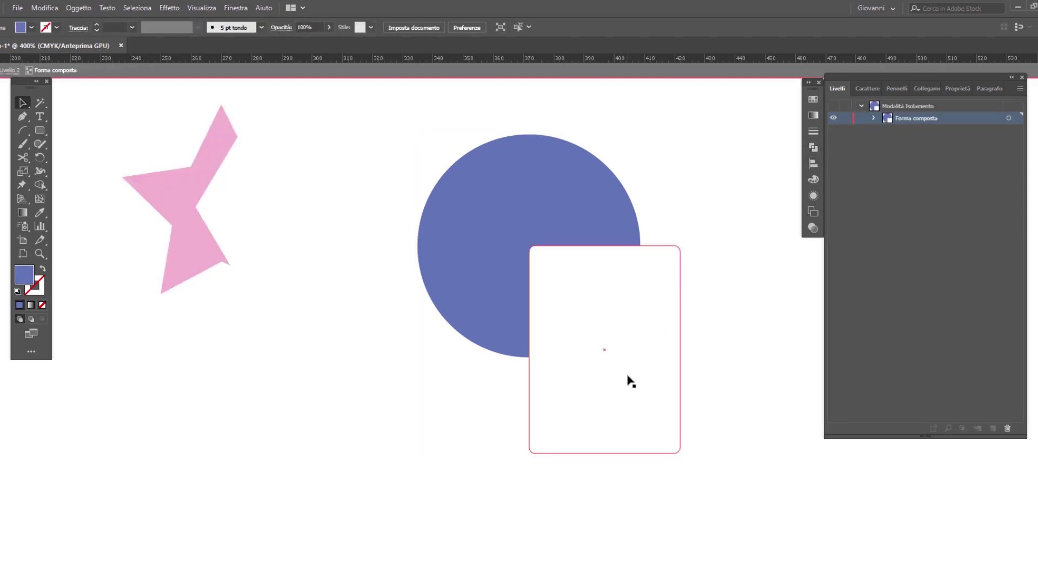
pyautogui.click(635, 412)
pyautogui.moveTo(645, 405)
pyautogui.mouseDown()
pyautogui.moveTo(620, 255)
pyautogui.moveTo(574, 378)
pyautogui.moveTo(590, 270)
pyautogui.moveTo(575, 371)
pyautogui.mouseUp()
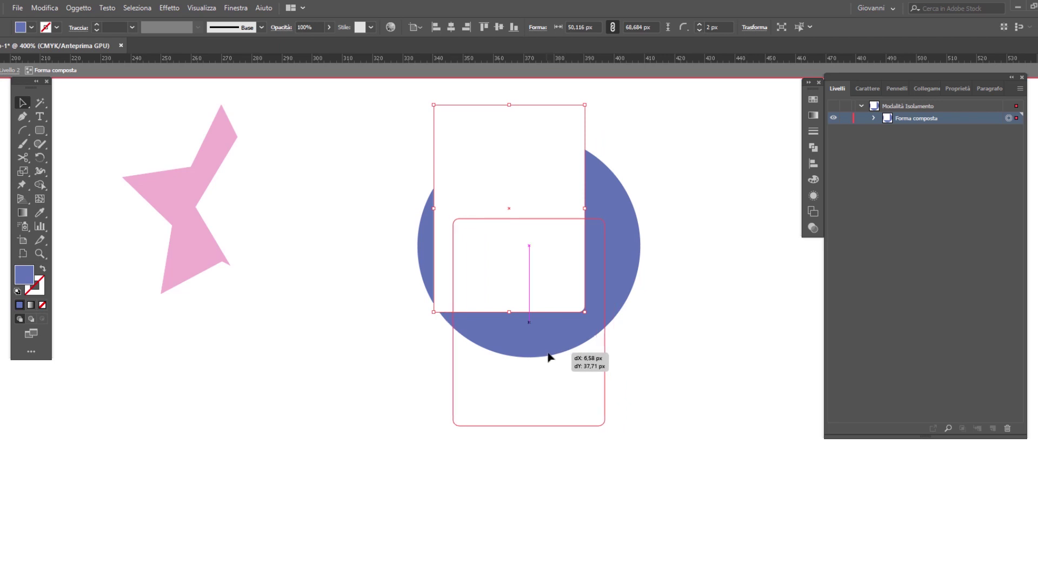
pyautogui.moveTo(575, 371); pyautogui.dragTo(547, 356)
# Step: Expand the notched circle into a plain group with Object > Expand Appearance and exit isolation
pyautogui.hotkey('ctrl', 'a')
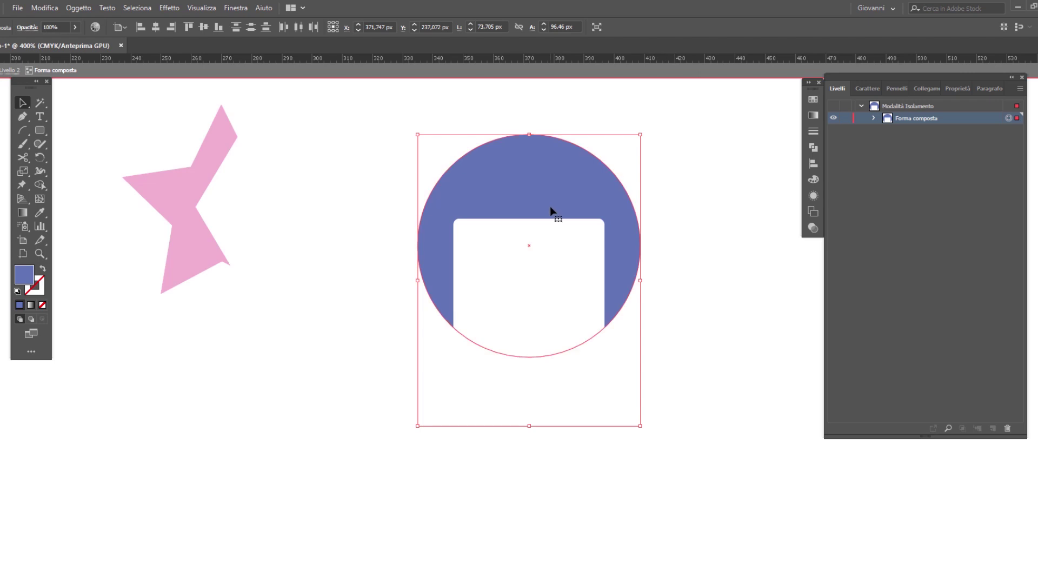
pyautogui.click(78, 7)
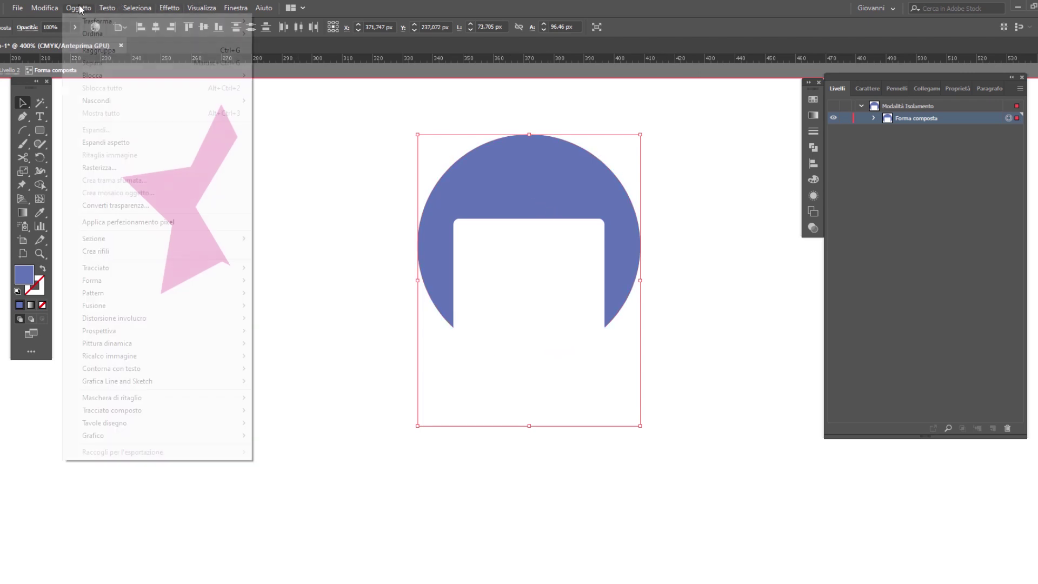
pyautogui.click(143, 144)
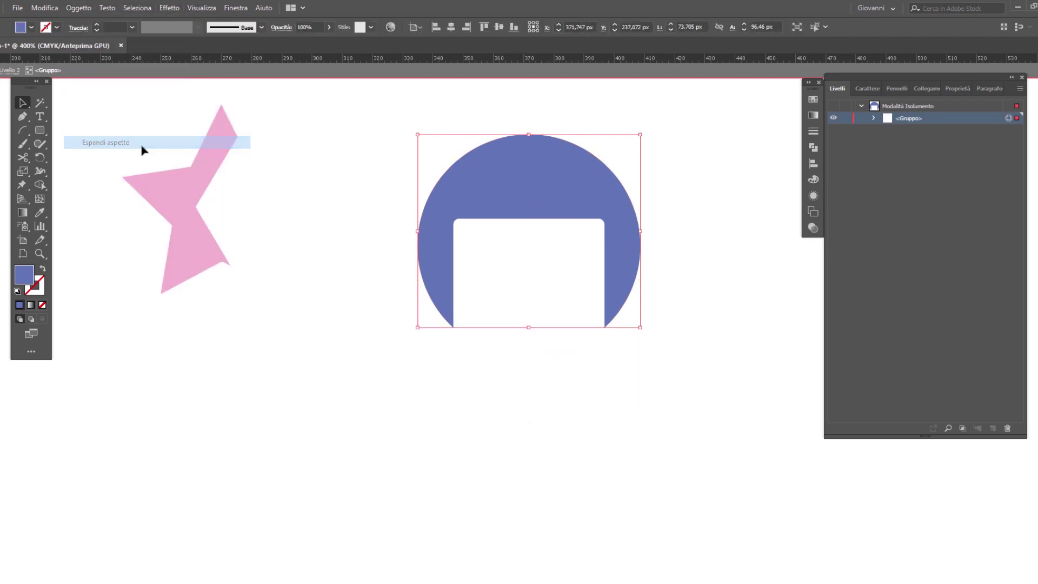
pyautogui.press('Escape')
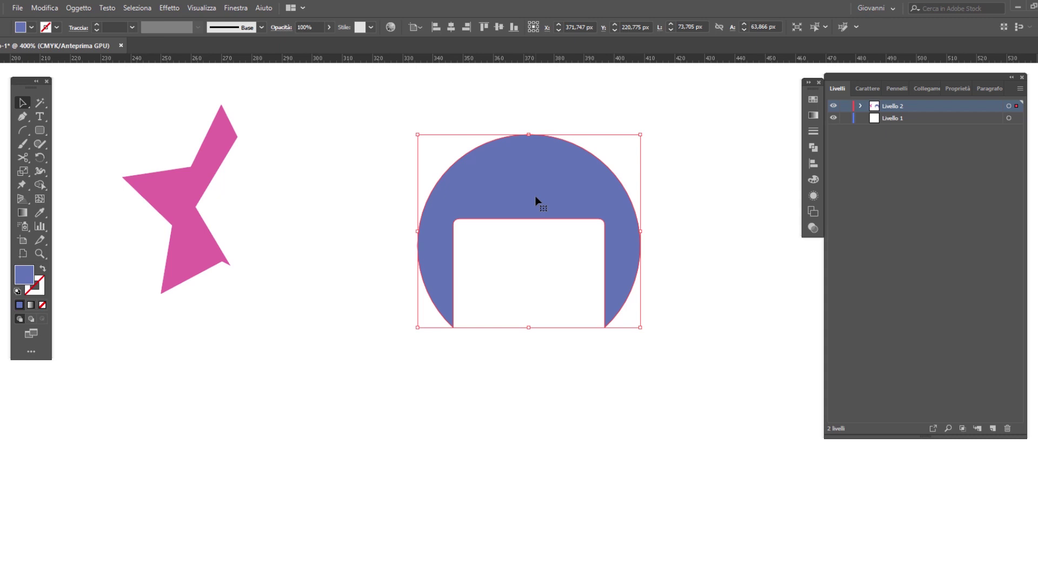
# Step: Draw a blue square below the arch
pyautogui.hotkey('ctrl', 'shift', 'a')
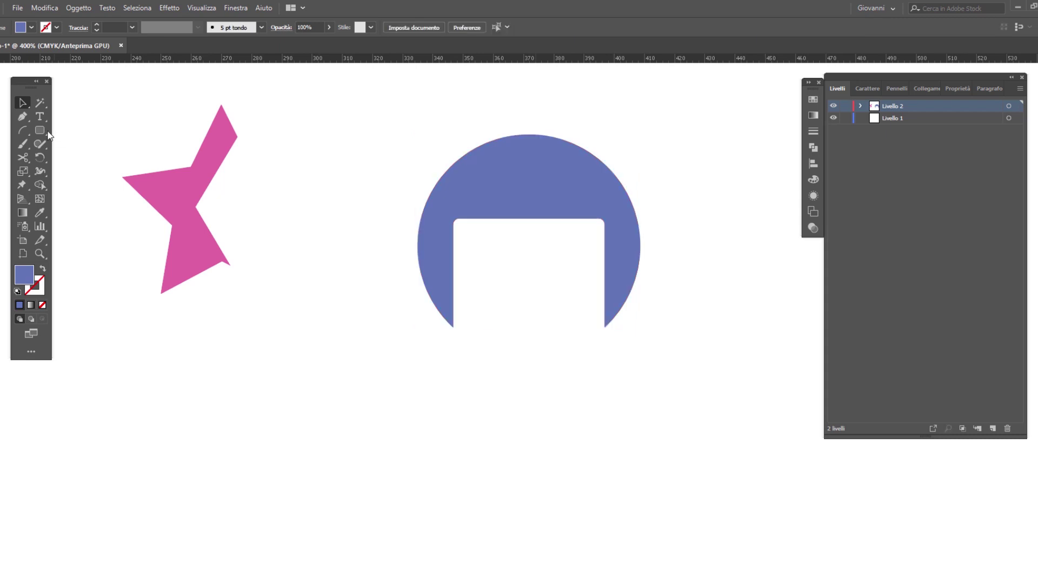
pyautogui.click(40, 130)
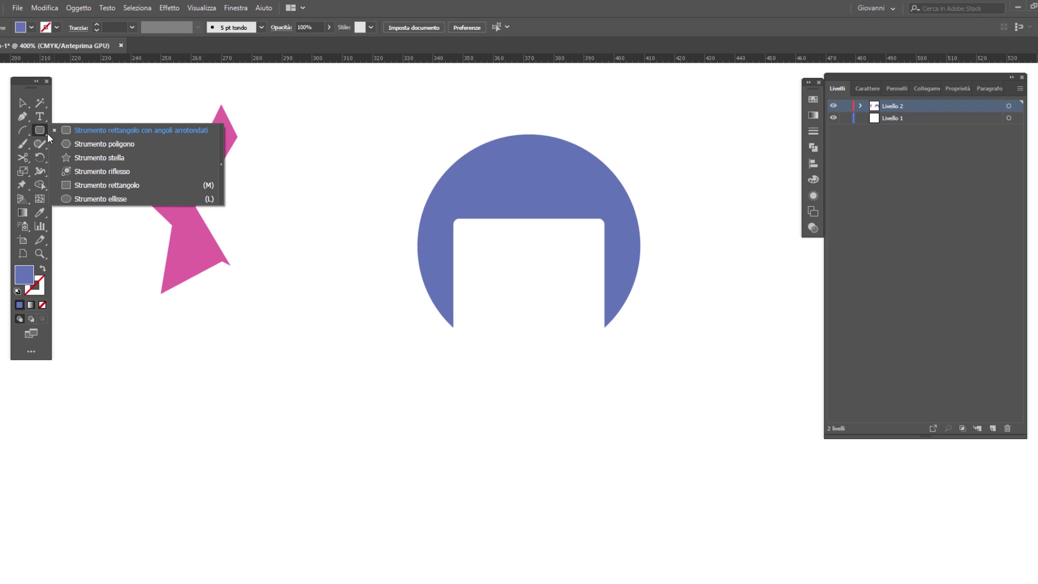
pyautogui.click(86, 185)
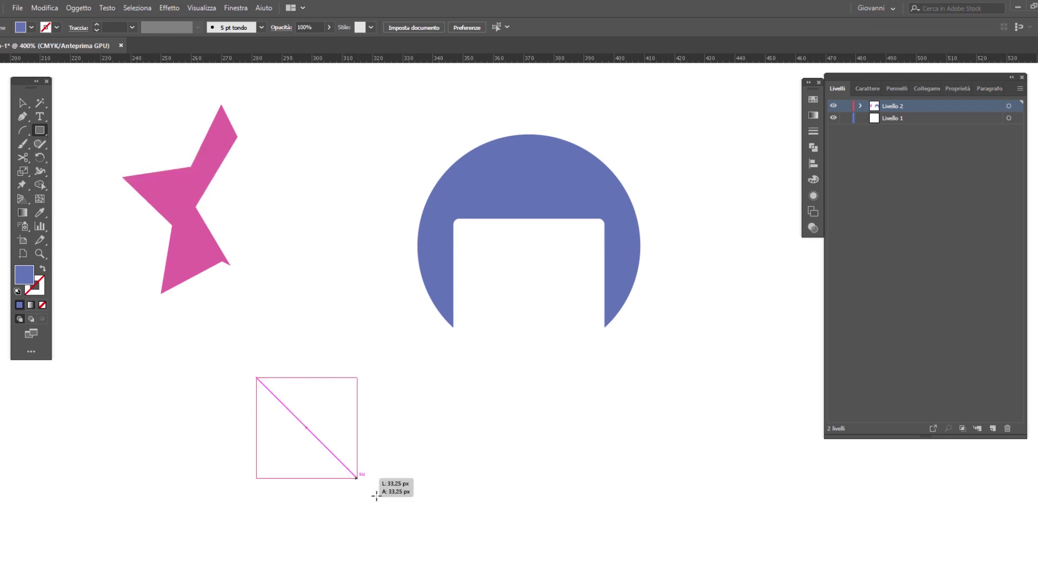
pyautogui.moveTo(256, 375); pyautogui.dragTo(403, 521)
pyautogui.scroll(-3, 427, 519)
# Step: Subtract a circle overlapping the square's lower right using Pathfinder Minus Front
pyautogui.click(40, 130)
pyautogui.click(90, 198)
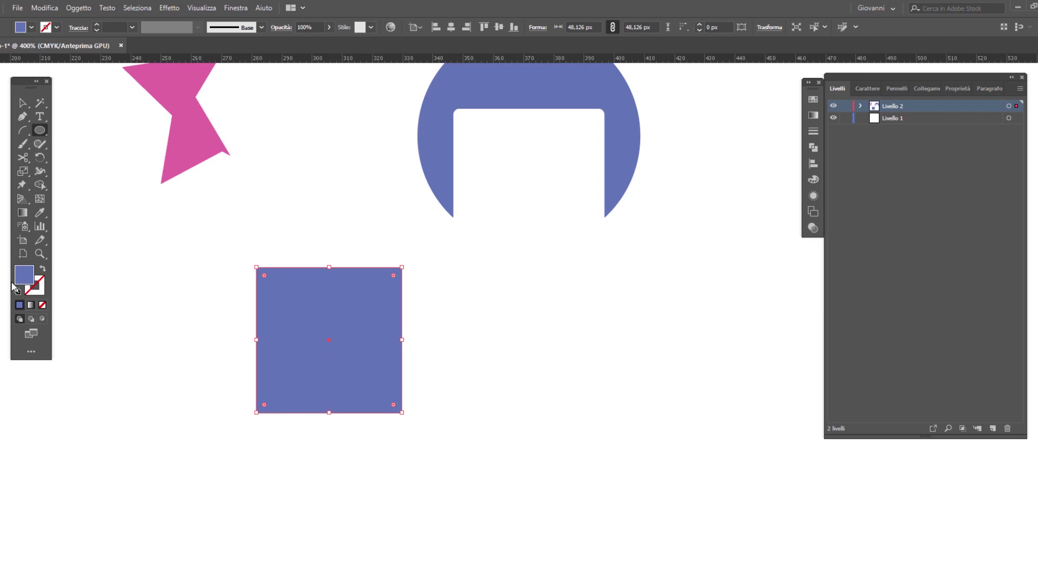
pyautogui.moveTo(482, 488); pyautogui.dragTo(305, 330)
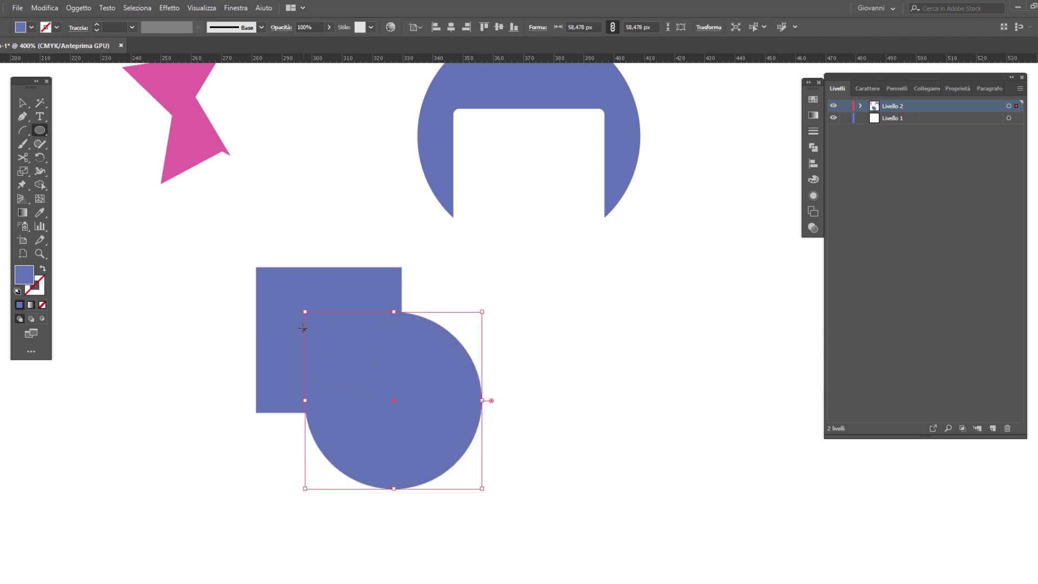
pyautogui.press('v')
pyautogui.moveTo(530, 489); pyautogui.dragTo(301, 315)
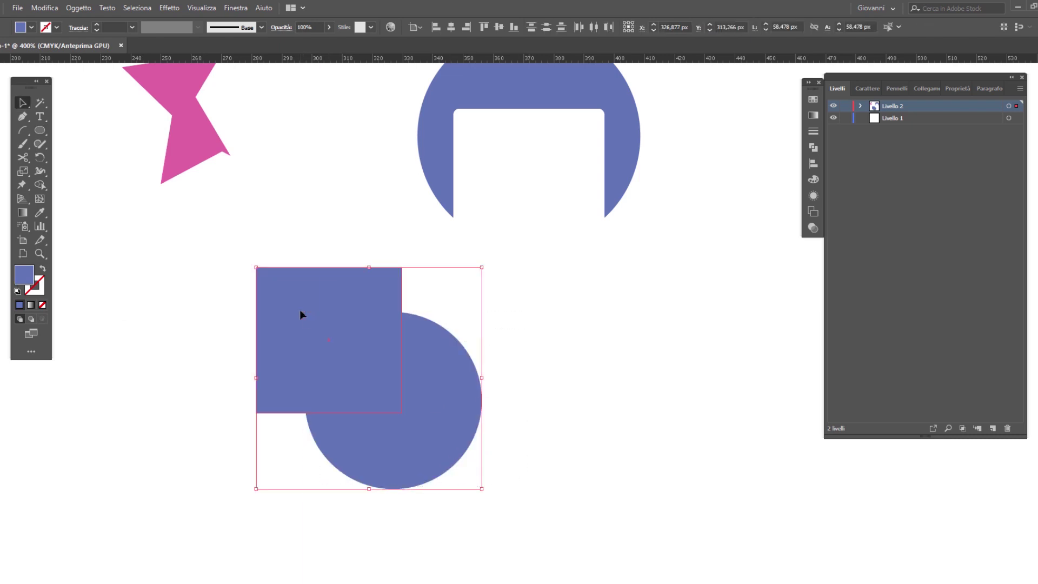
pyautogui.click(812, 147)
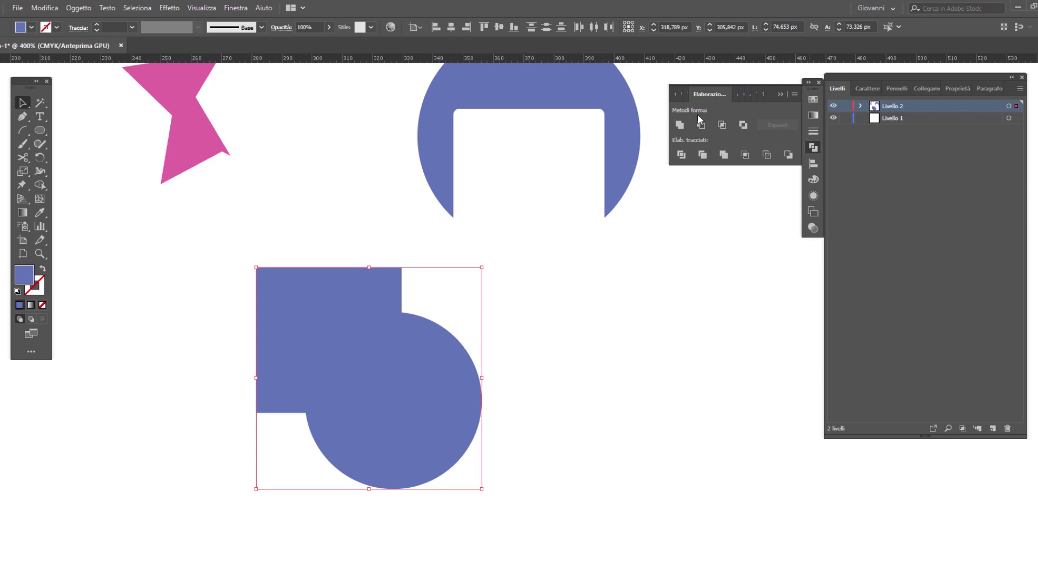
pyautogui.click(704, 128)
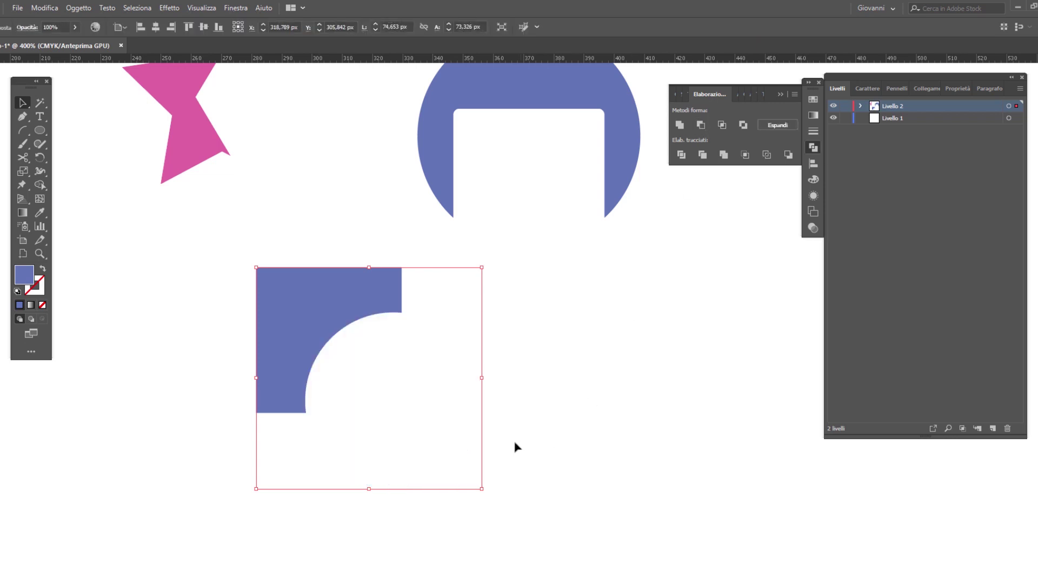
pyautogui.click(377, 382)
# Step: In isolation mode, move the cutting circle over the square's upper-left corner
pyautogui.doubleClick(377, 382)
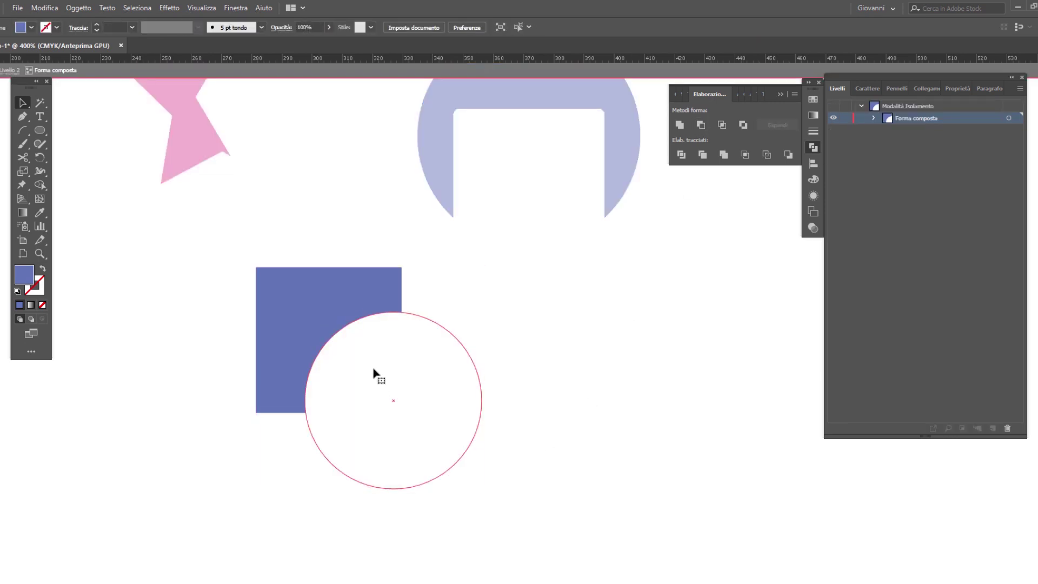
pyautogui.moveTo(445, 424)
pyautogui.mouseDown()
pyautogui.moveTo(283, 326)
pyautogui.moveTo(362, 326)
pyautogui.mouseUp()
pyautogui.moveTo(361, 330); pyautogui.dragTo(444, 430)
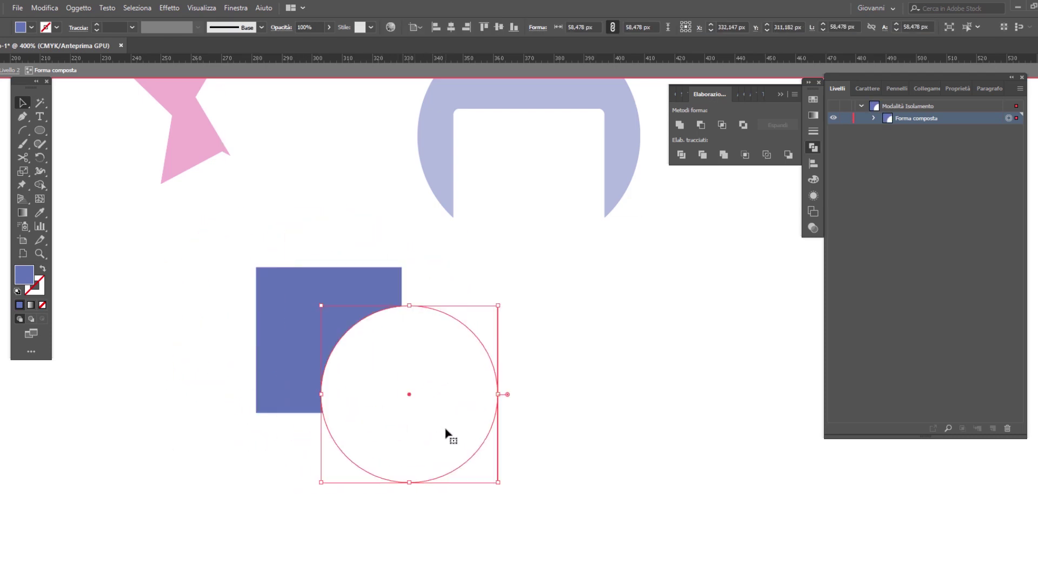
pyautogui.moveTo(447, 431)
pyautogui.mouseDown()
pyautogui.moveTo(420, 431)
pyautogui.moveTo(385, 304)
pyautogui.mouseUp()
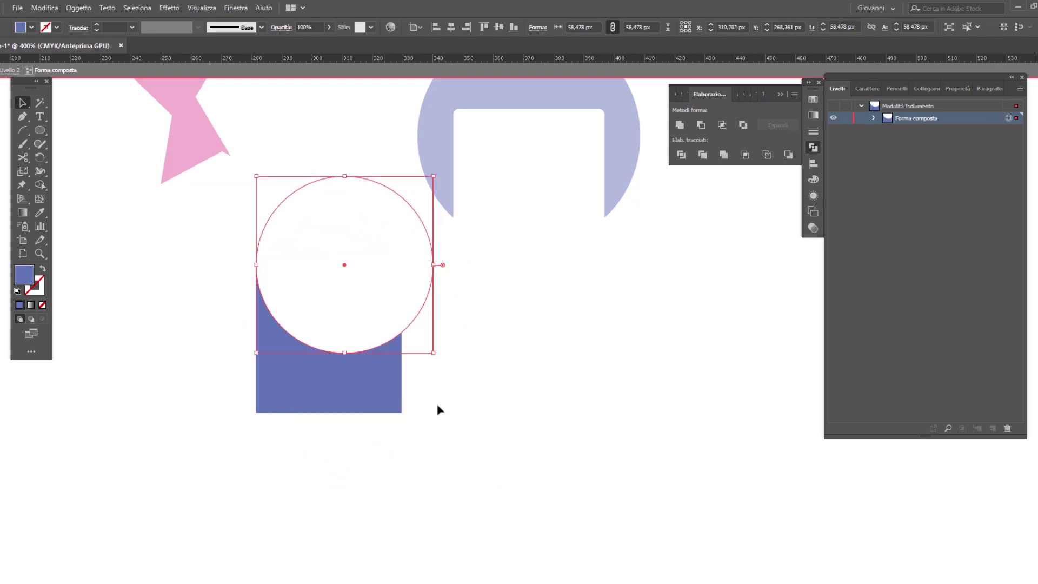
# Step: Reposition the whole notched square and select the entire compound shape
pyautogui.click(395, 402)
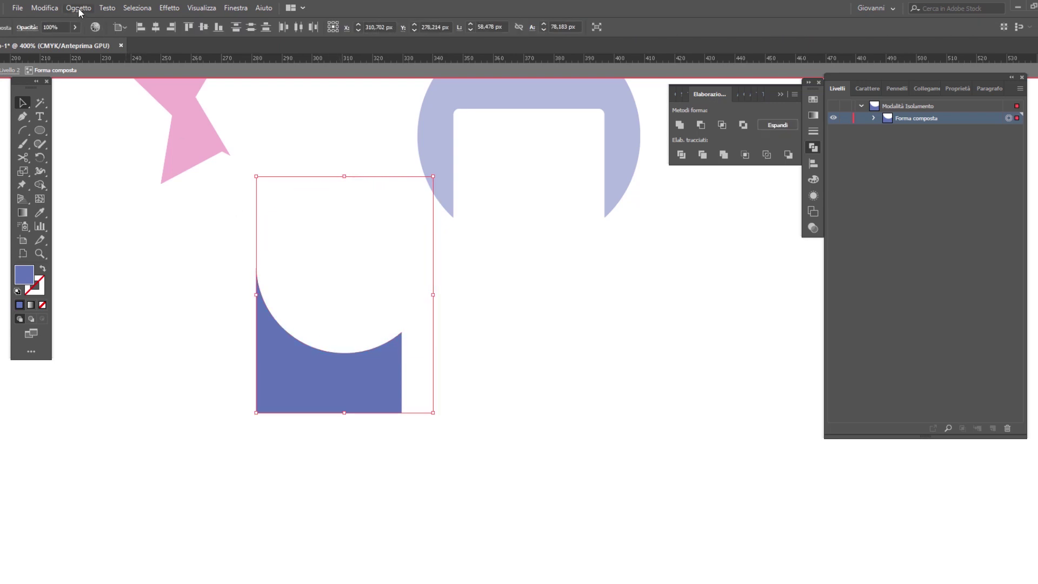
pyautogui.moveTo(331, 412); pyautogui.dragTo(276, 491)
pyautogui.press('m')
pyautogui.moveTo(356, 363)
pyautogui.mouseDown()
pyautogui.moveTo(503, 508)
pyautogui.moveTo(328, 447)
pyautogui.moveTo(260, 352)
pyautogui.moveTo(265, 307)
pyautogui.moveTo(289, 389)
pyautogui.moveTo(216, 271)
pyautogui.mouseUp()
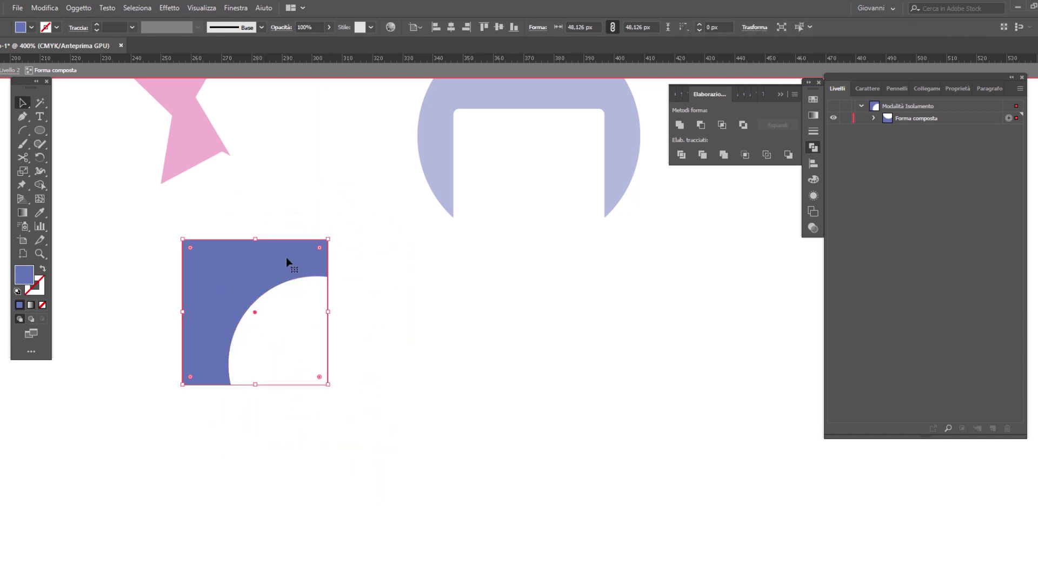
pyautogui.moveTo(287, 257)
pyautogui.mouseDown()
pyautogui.moveTo(420, 343)
pyautogui.moveTo(424, 423)
pyautogui.moveTo(409, 460)
pyautogui.mouseUp()
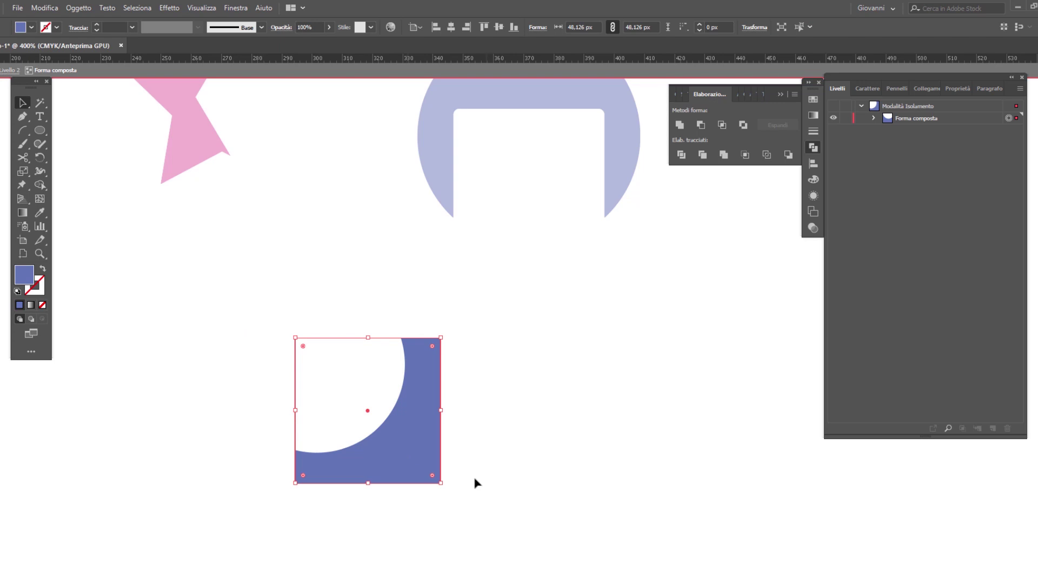
pyautogui.click(302, 347)
pyautogui.click(84, 9)
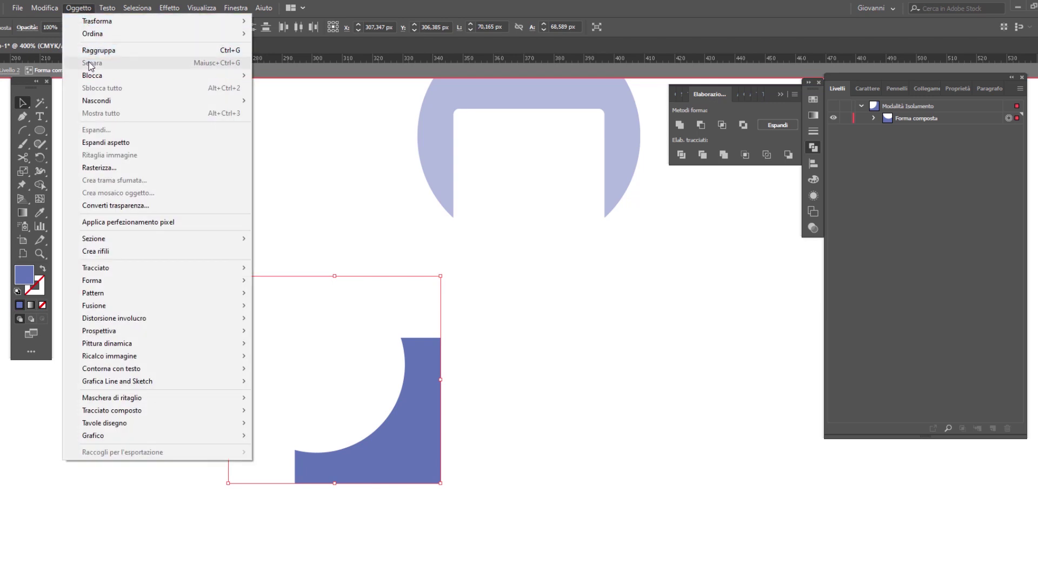
# Step: Expand the notched square into a group with Oggetto > Espandi and exit isolation mode
pyautogui.click(128, 143)
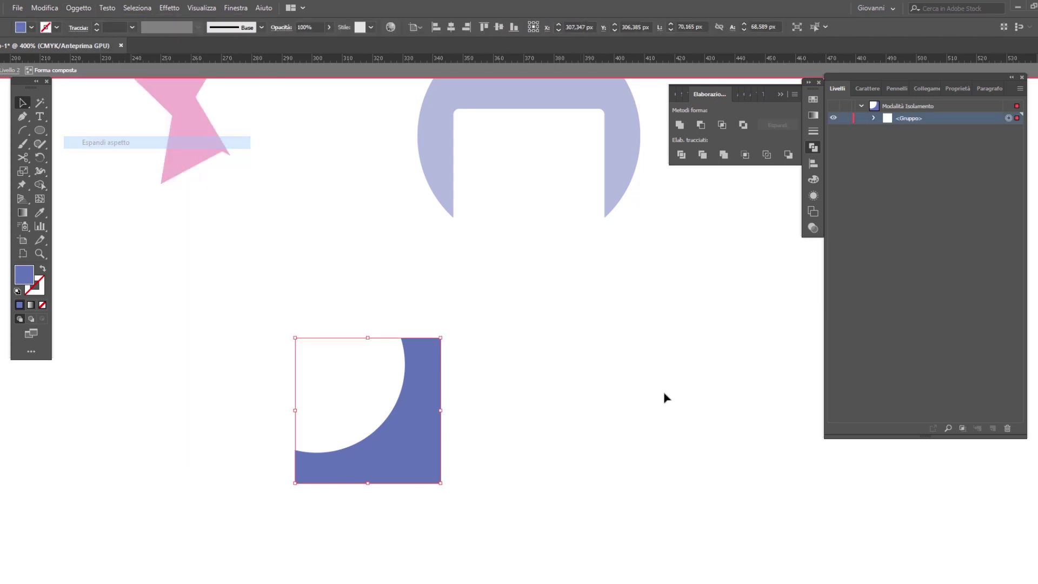
pyautogui.click(873, 119)
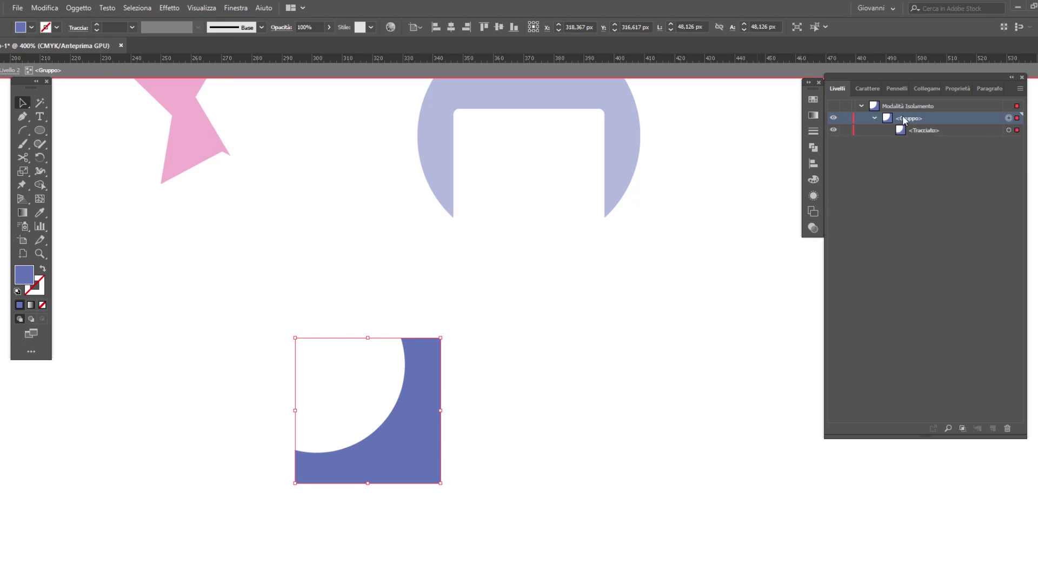
pyautogui.press('Escape')
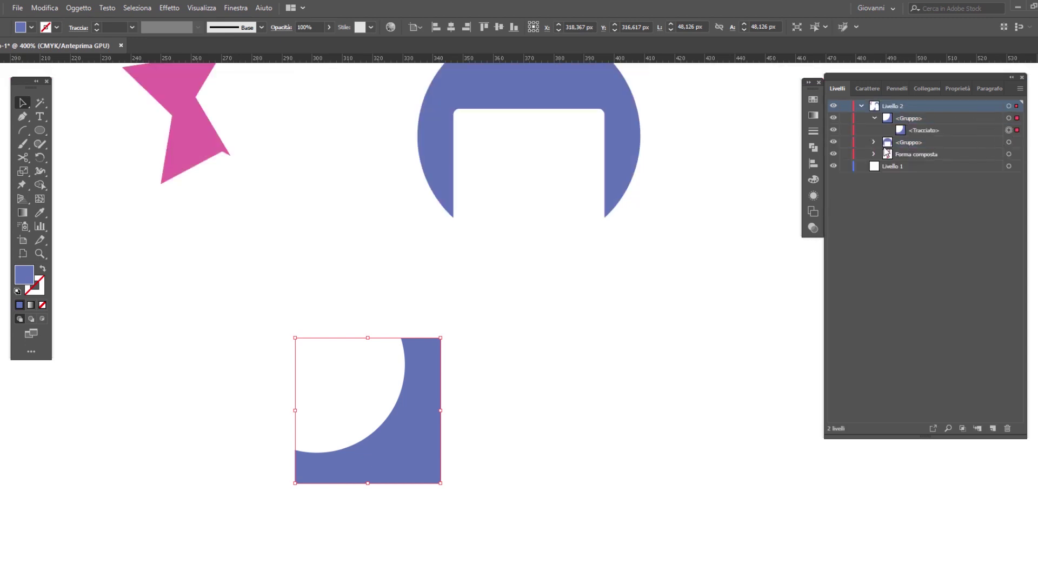
pyautogui.scroll(3, 674, 238)
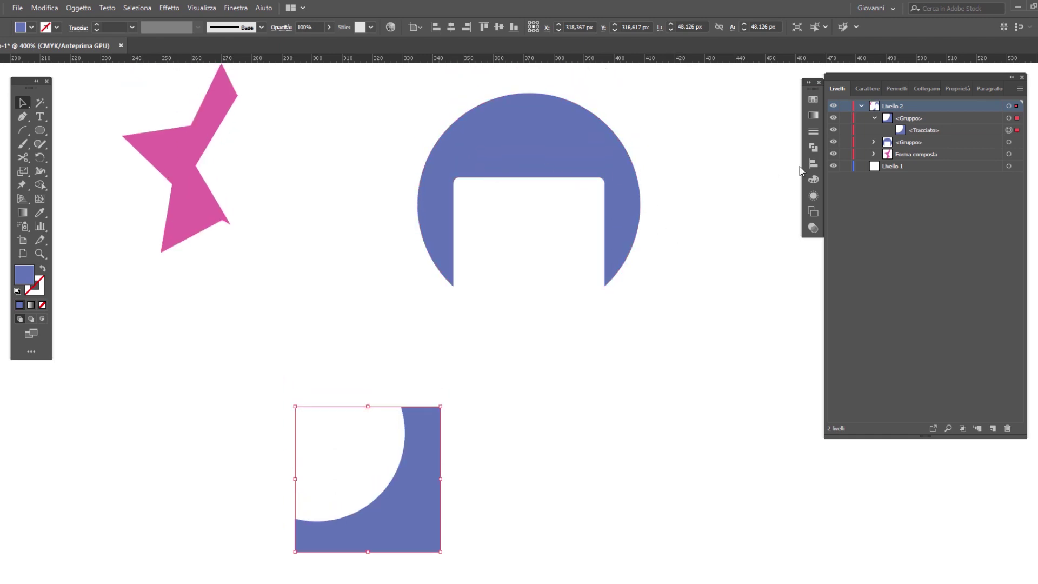
# Step: Inspect the star's Forma composta parts, Poligono and Tracciato, in Livelli and select both shapes
pyautogui.click(873, 142)
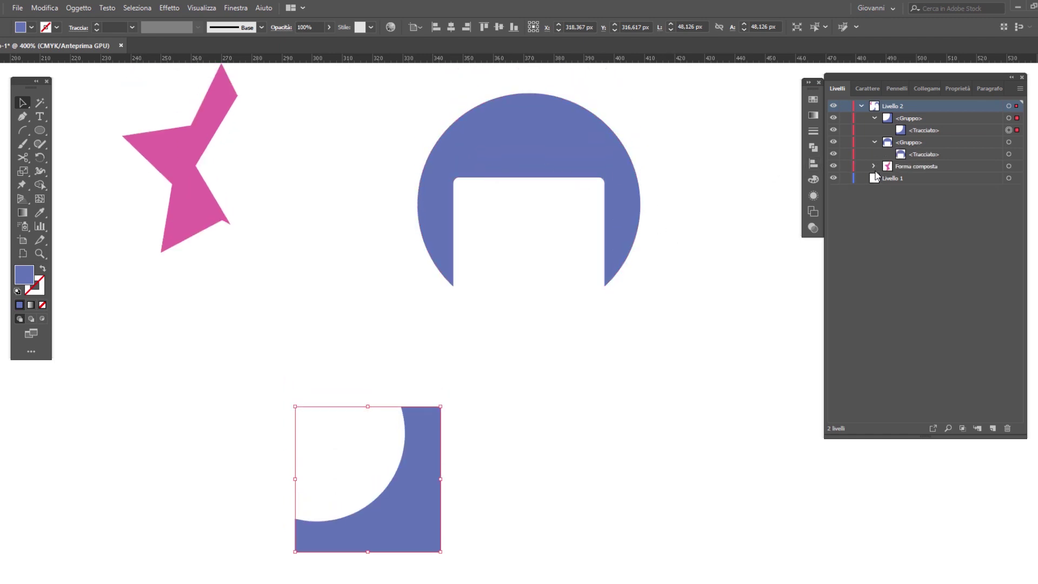
pyautogui.hotkey('ctrl', 'z')
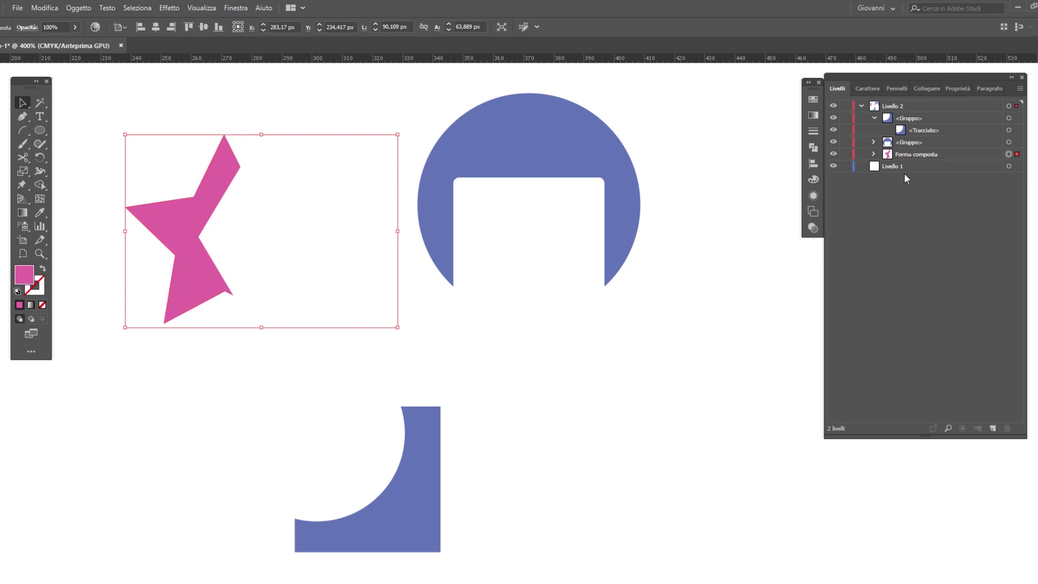
pyautogui.click(874, 154)
pyautogui.click(1009, 165)
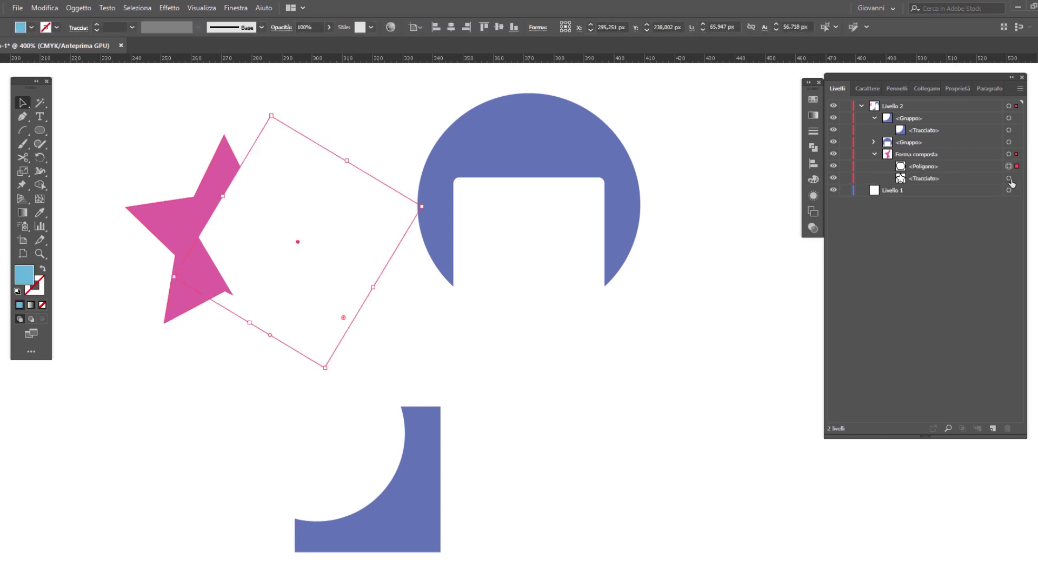
pyautogui.click(1008, 178)
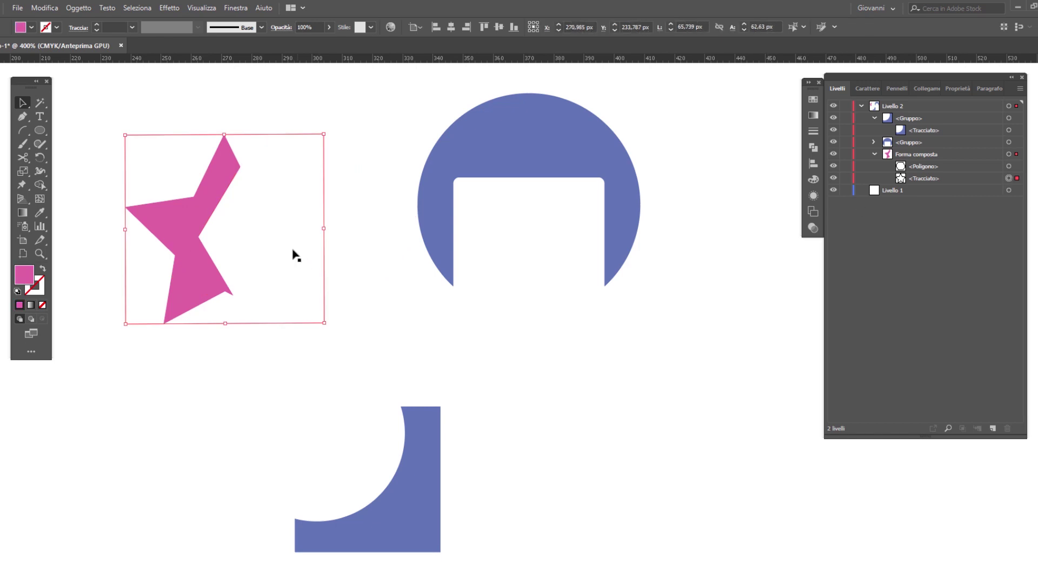
pyautogui.hotkey('shift', 'ctrl', 'F9')
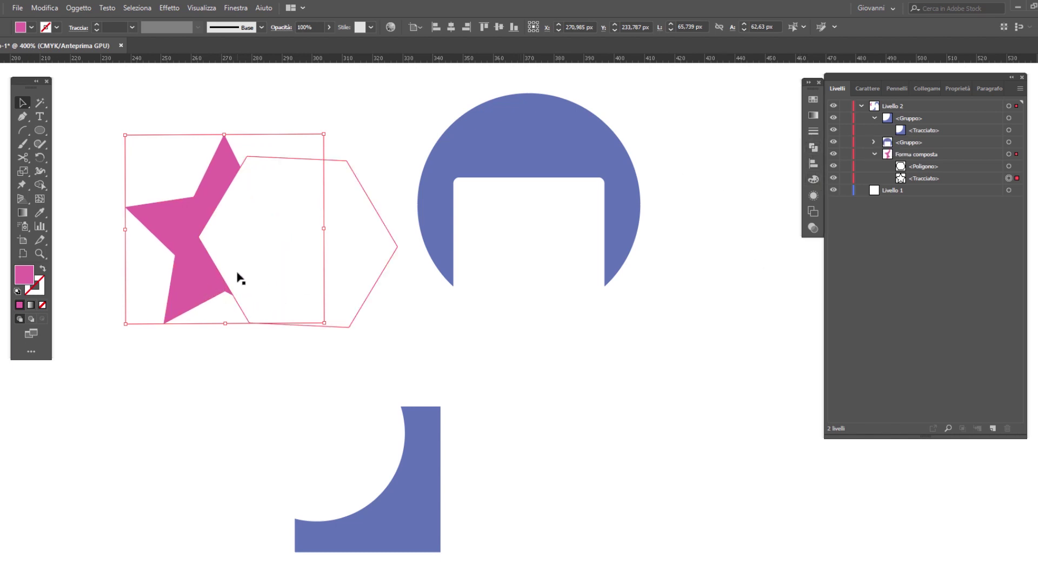
pyautogui.moveTo(276, 377); pyautogui.dragTo(218, 263)
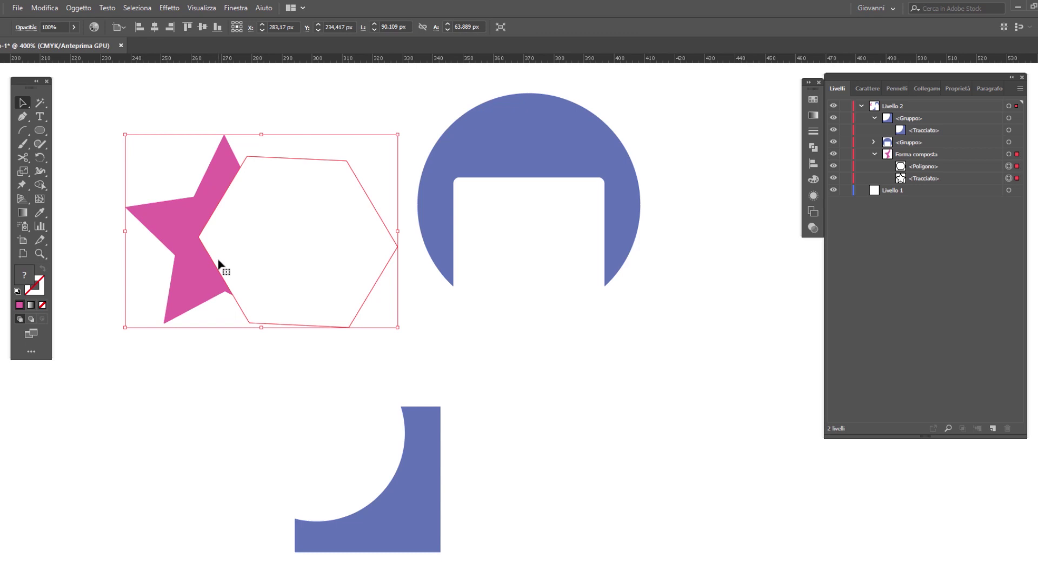
# Step: Expand the pink star compound shape into a group via Oggetto > Espandi
pyautogui.click(81, 8)
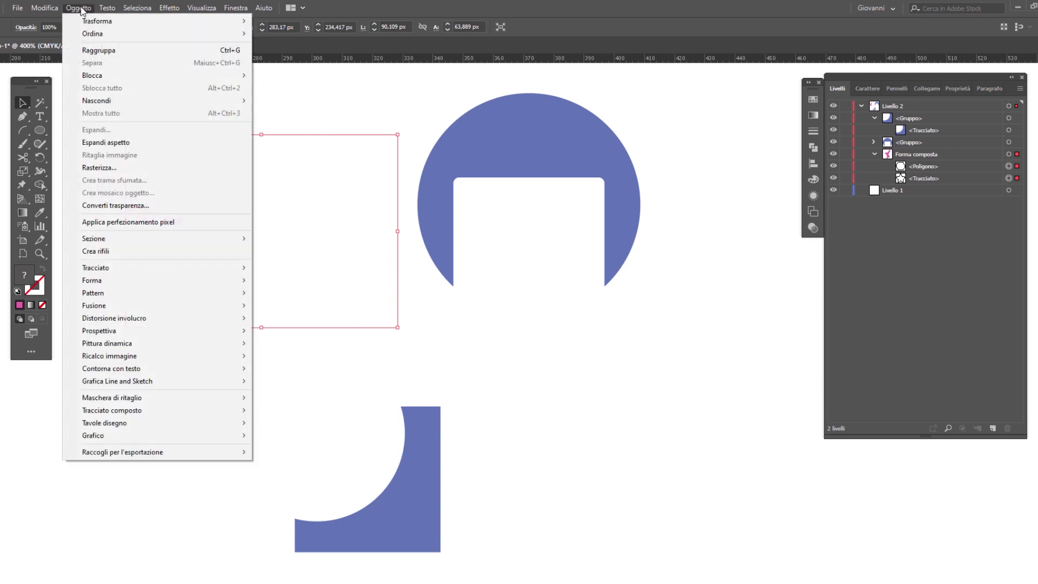
pyautogui.click(116, 143)
pyautogui.click(874, 155)
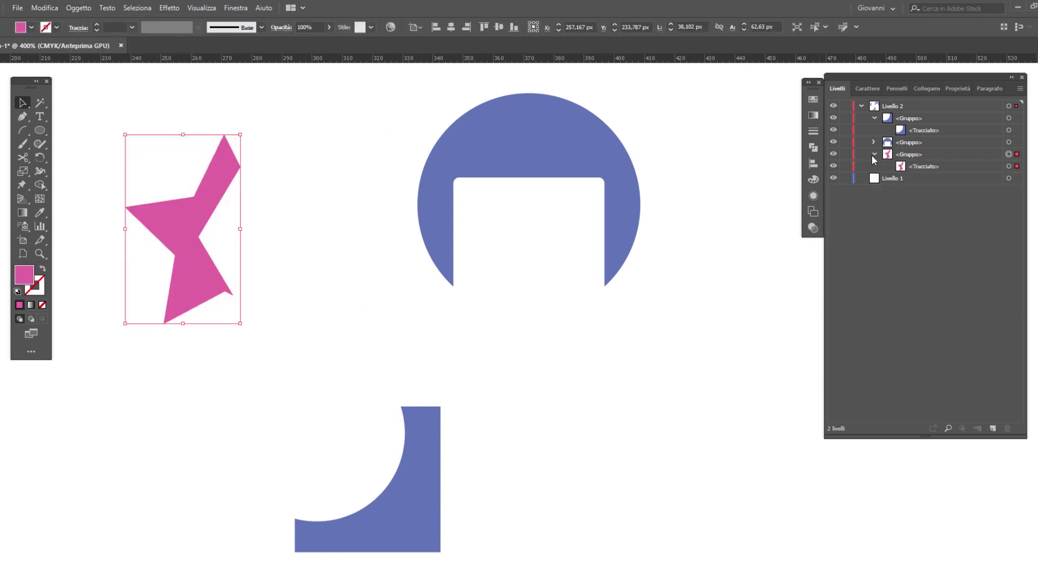
pyautogui.click(873, 142)
# Step: Check the arch and notched square paths in Livelli, then clear the selection
pyautogui.click(1008, 154)
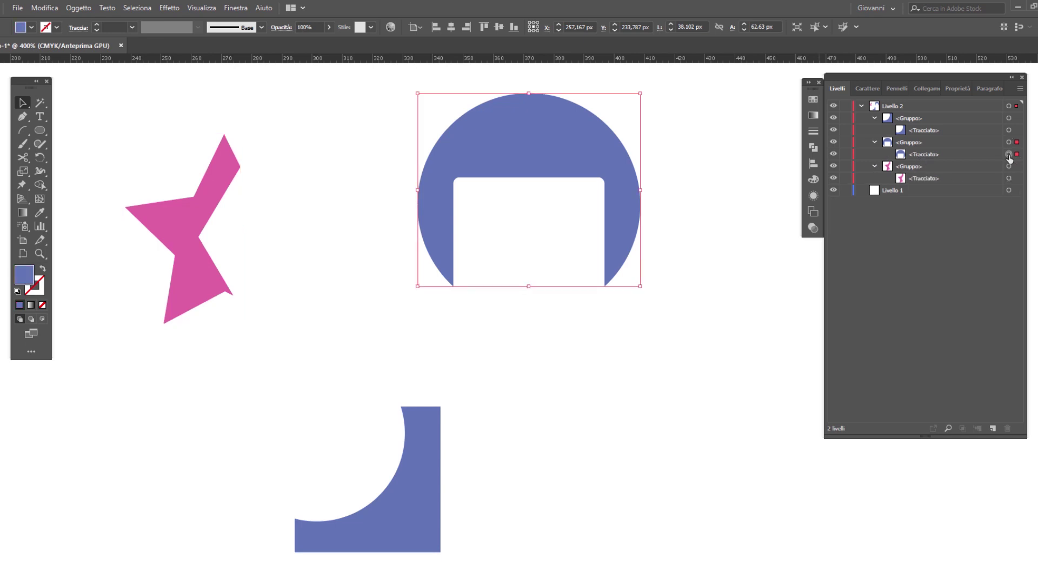
pyautogui.click(1008, 131)
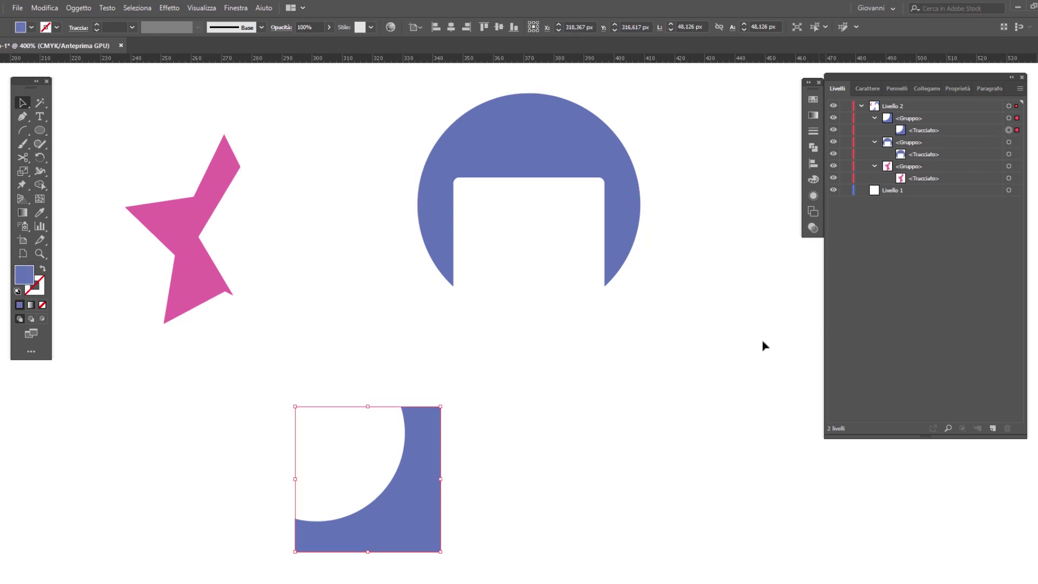
pyautogui.click(609, 447)
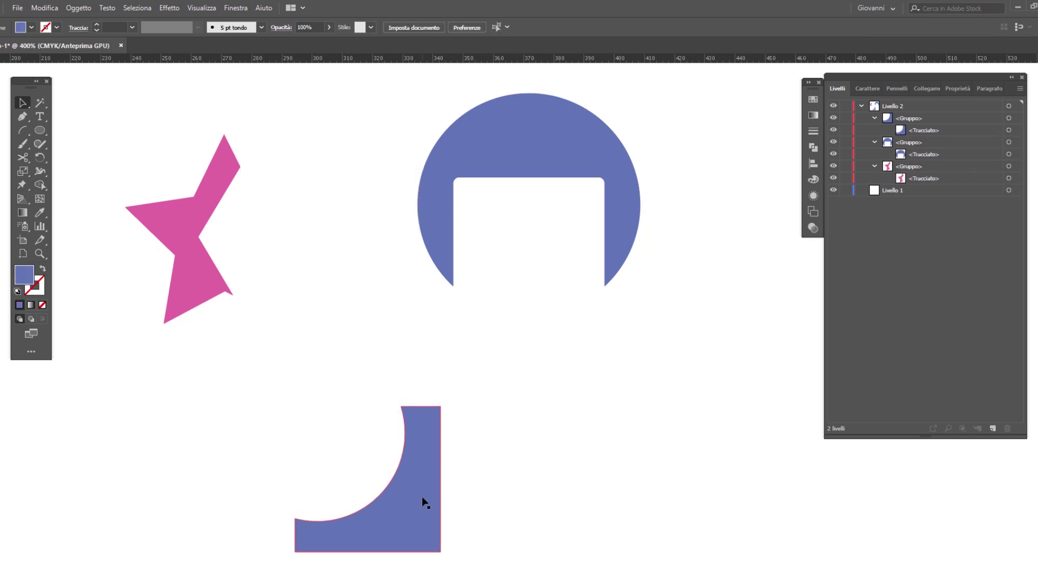
pyautogui.click(421, 496)
pyautogui.click(521, 493)
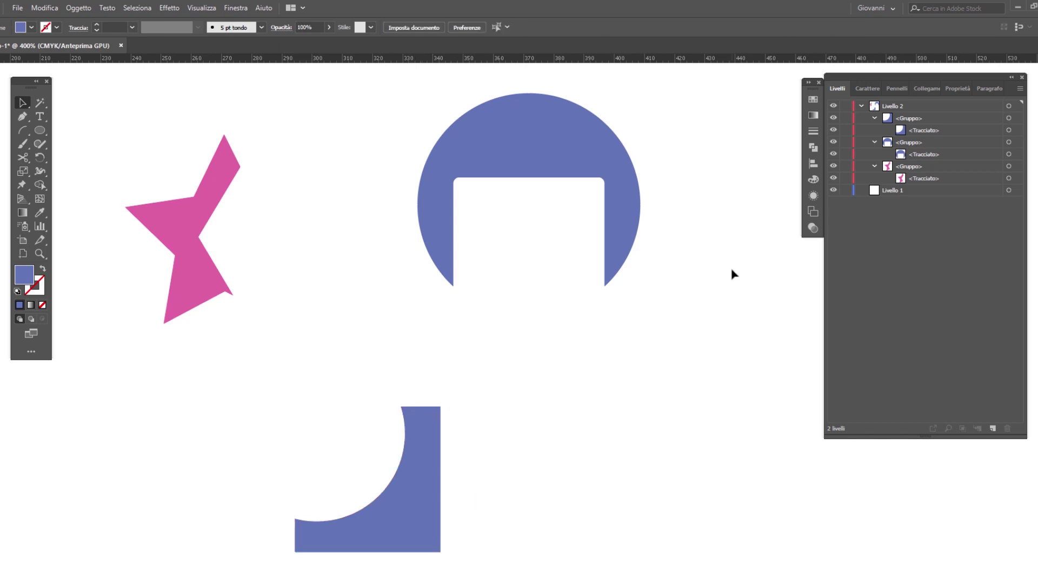